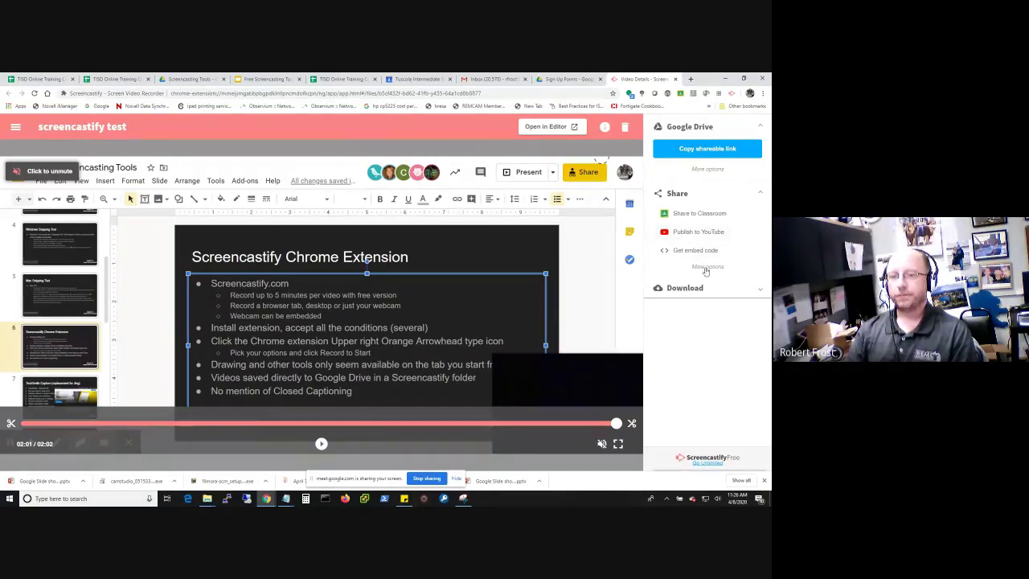
Step: Create an email draft that shares the screencastify test video, and highlight the Drive link in its message
click(706, 266)
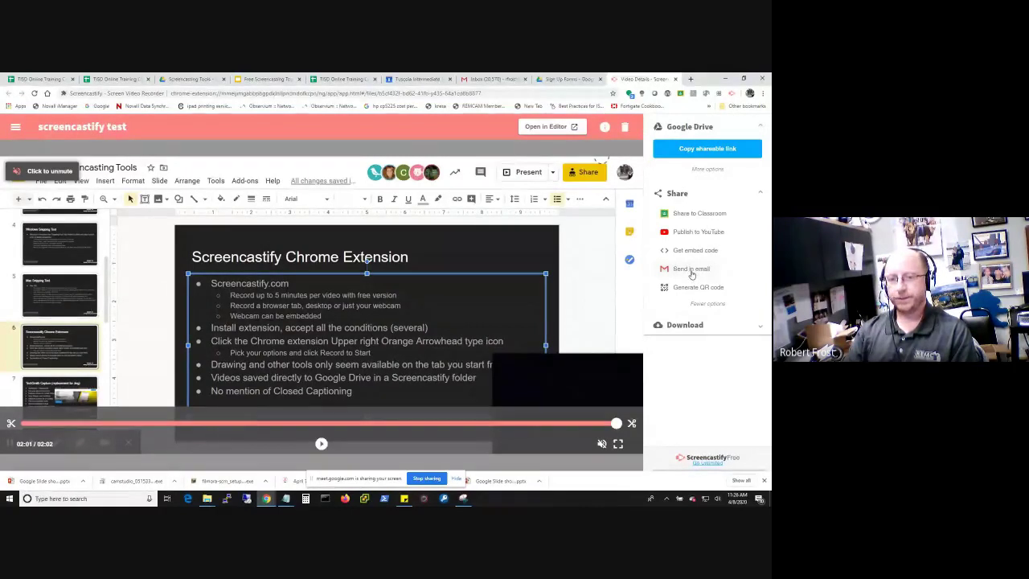
click(690, 272)
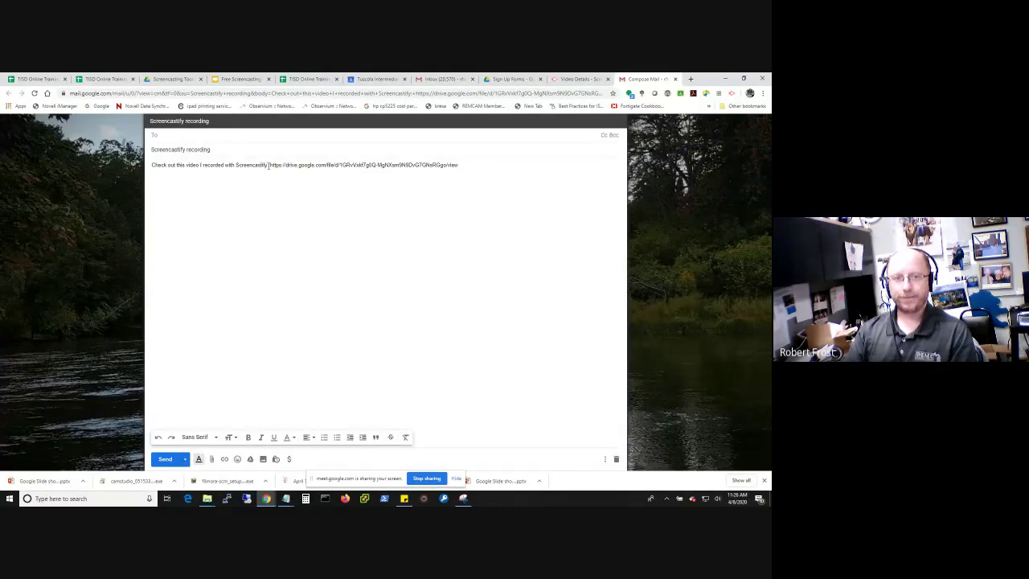
drag(270, 165, 463, 165)
click(470, 219)
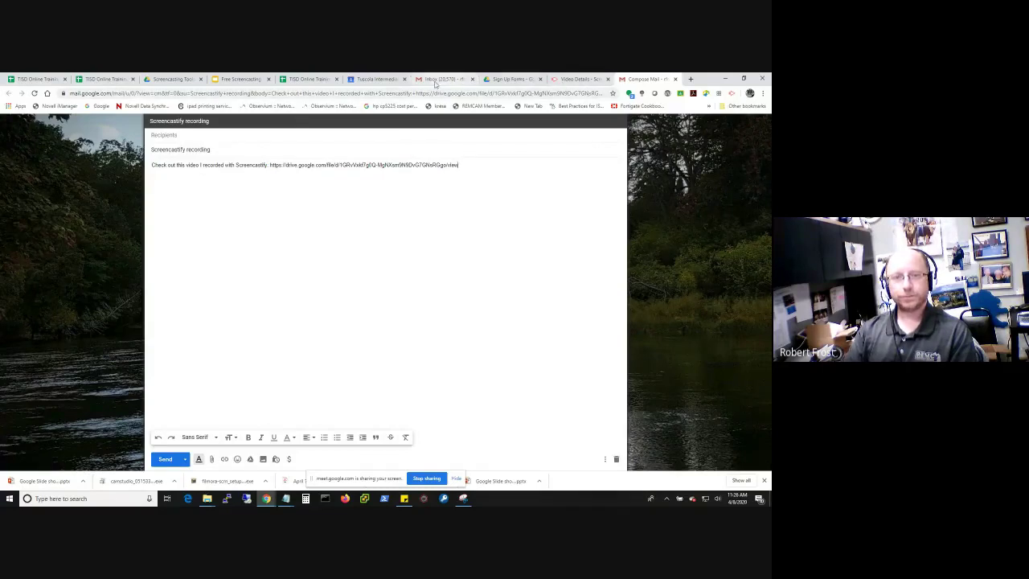
Step: Return to the video's details page and examine the download and export formats offered for it
click(565, 80)
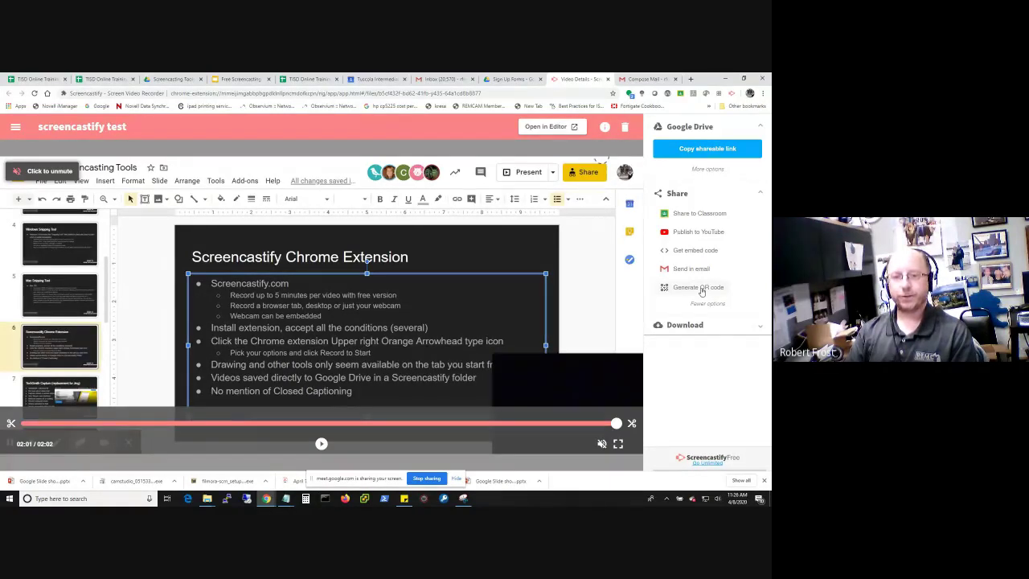
click(757, 326)
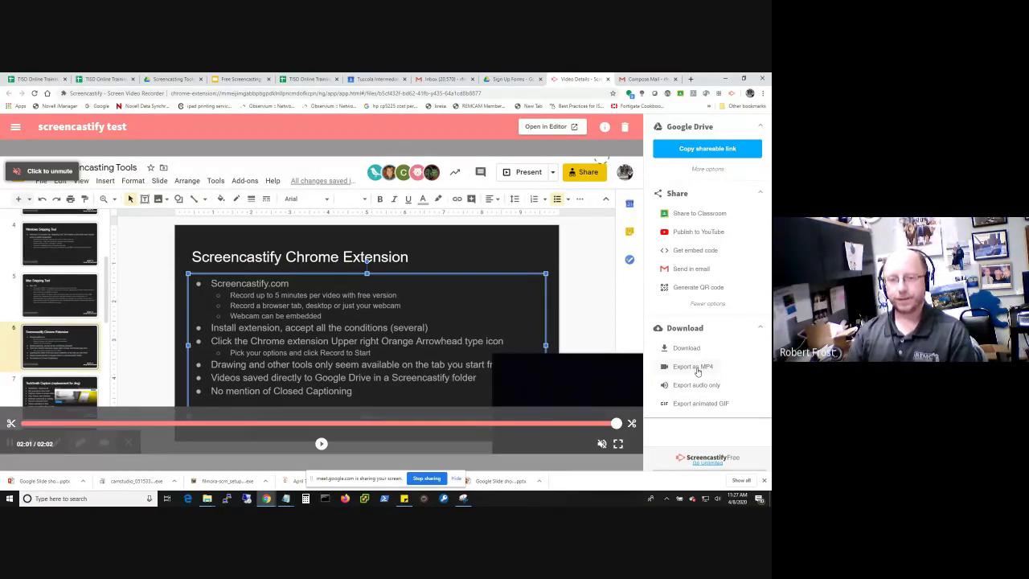
click(758, 330)
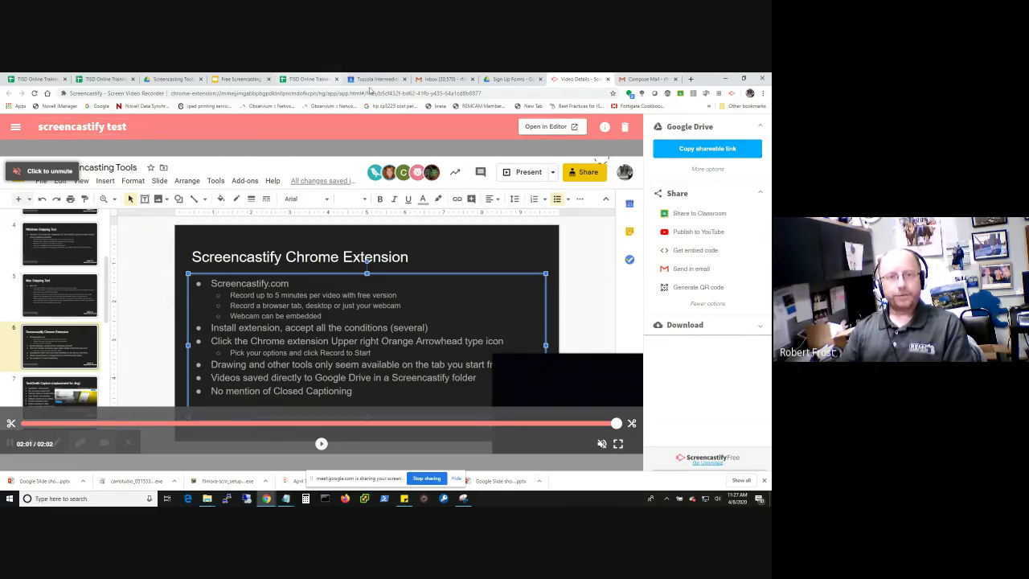
Step: Switch to Google Drive and open the Screencastify folder within My Drive
click(503, 79)
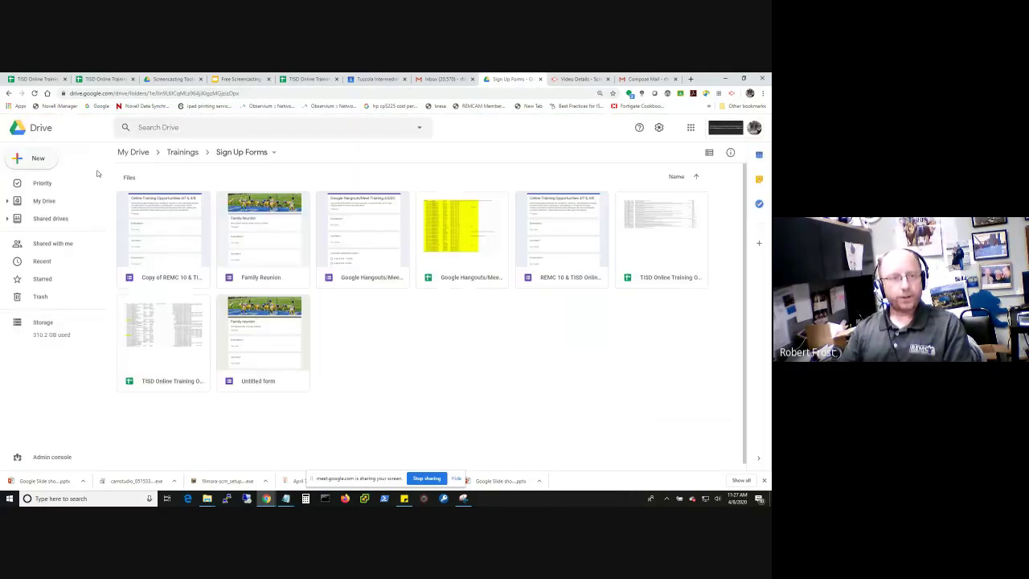
click(48, 201)
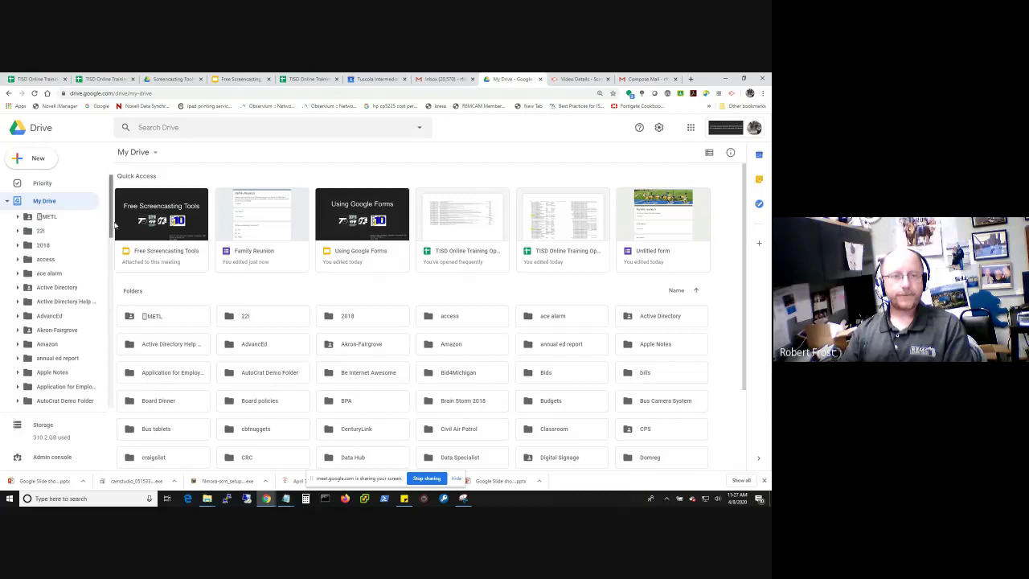
drag(109, 207, 112, 377)
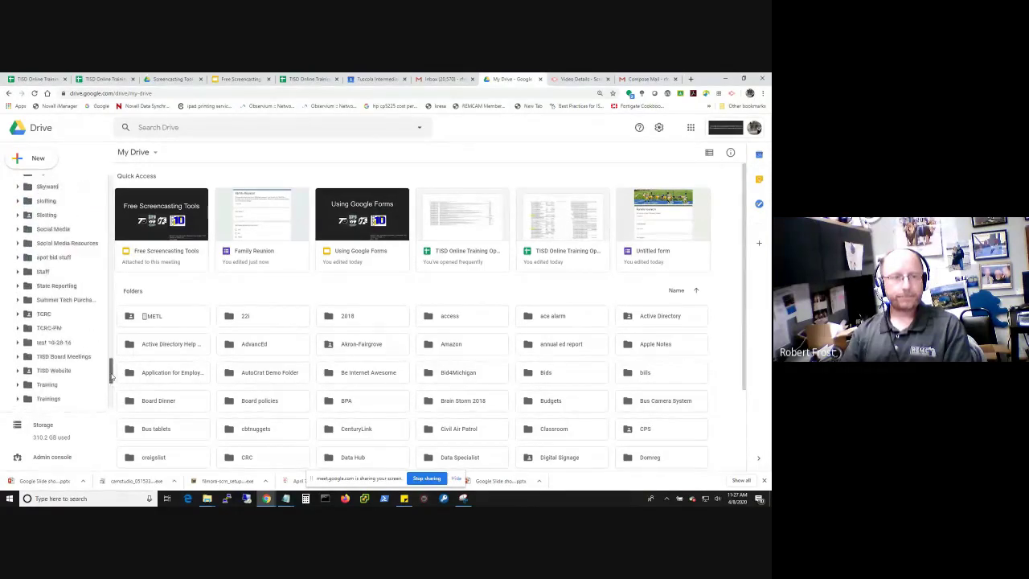
scroll(73, 273, up, 2)
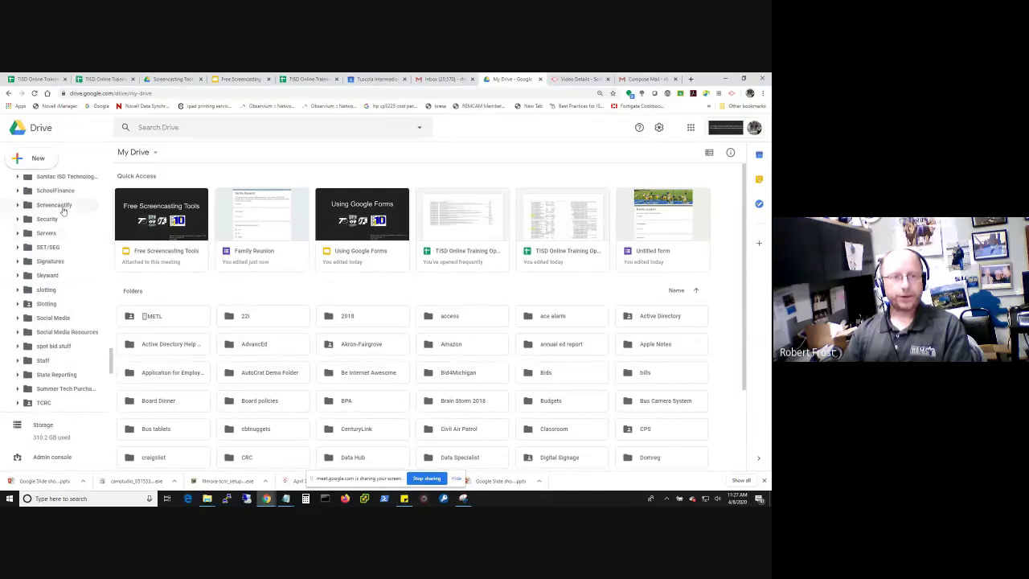
click(64, 207)
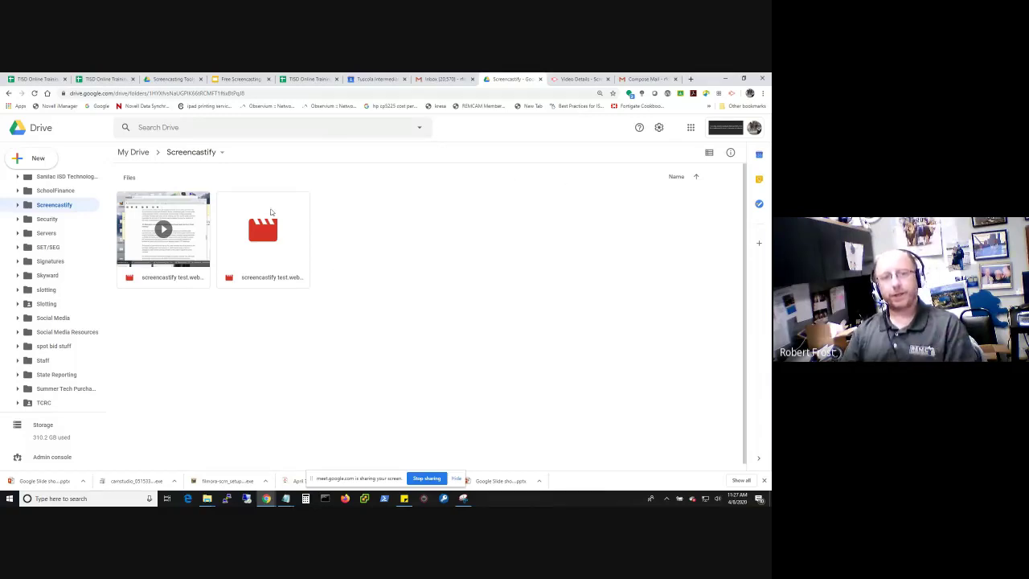
Step: Examine the link-sharing settings of the first screencastify test video in the folder
click(200, 214)
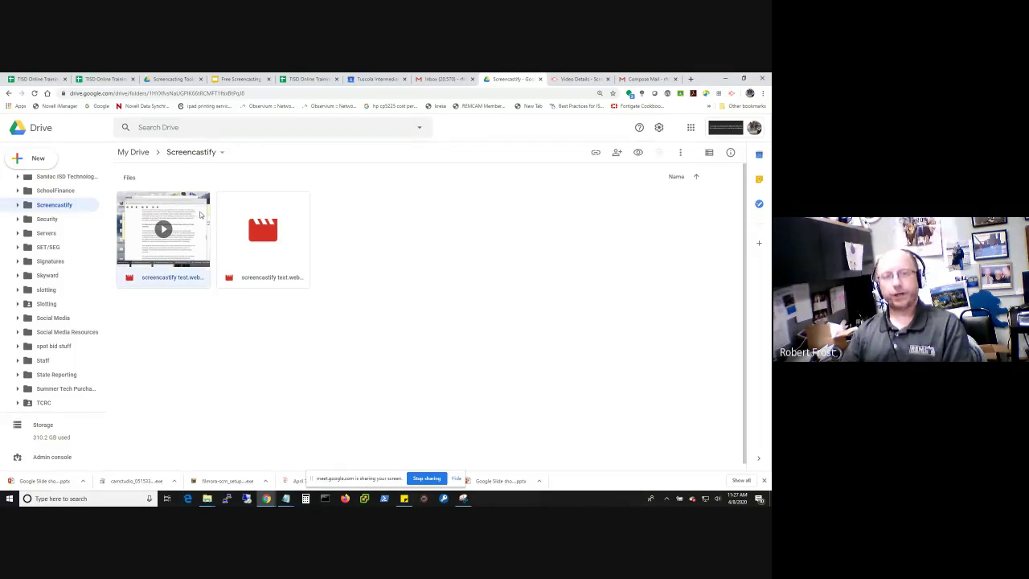
right_click(201, 212)
click(281, 255)
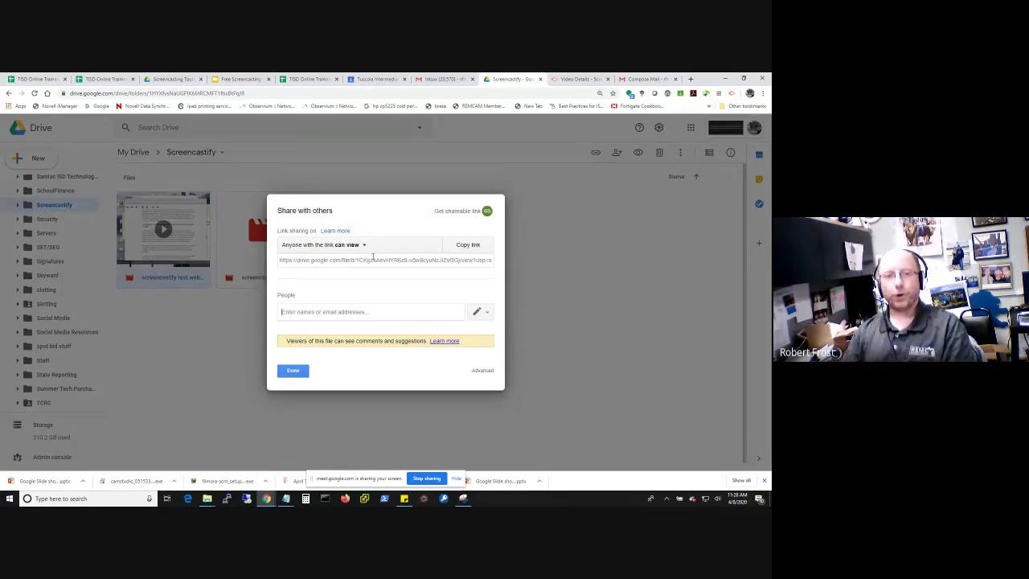
click(294, 372)
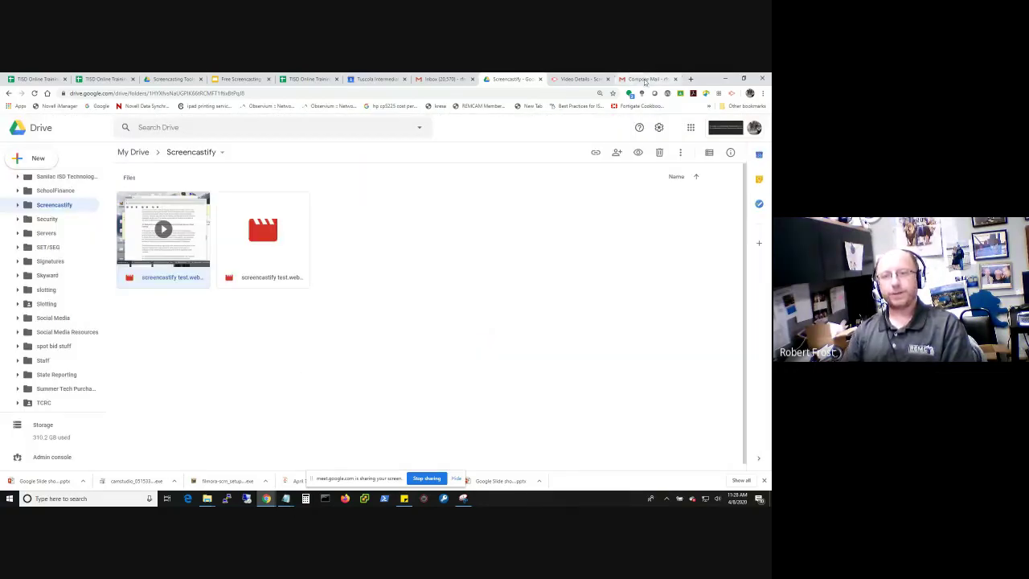
Step: Close the Screencastify video page and the email draft, and show the TechSmith Capture slide of the Free Screencasting Tools presentation
click(579, 79)
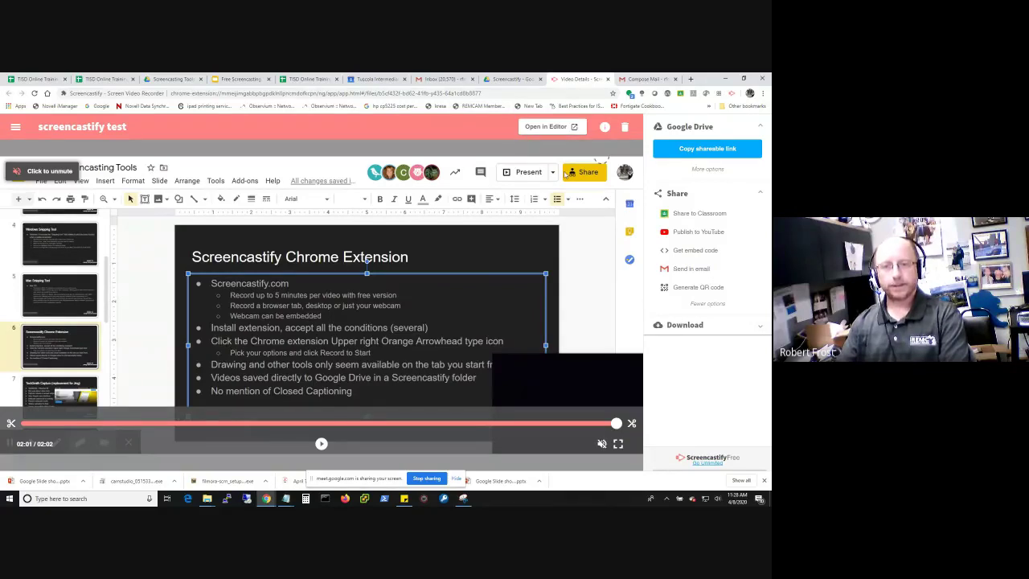
click(593, 278)
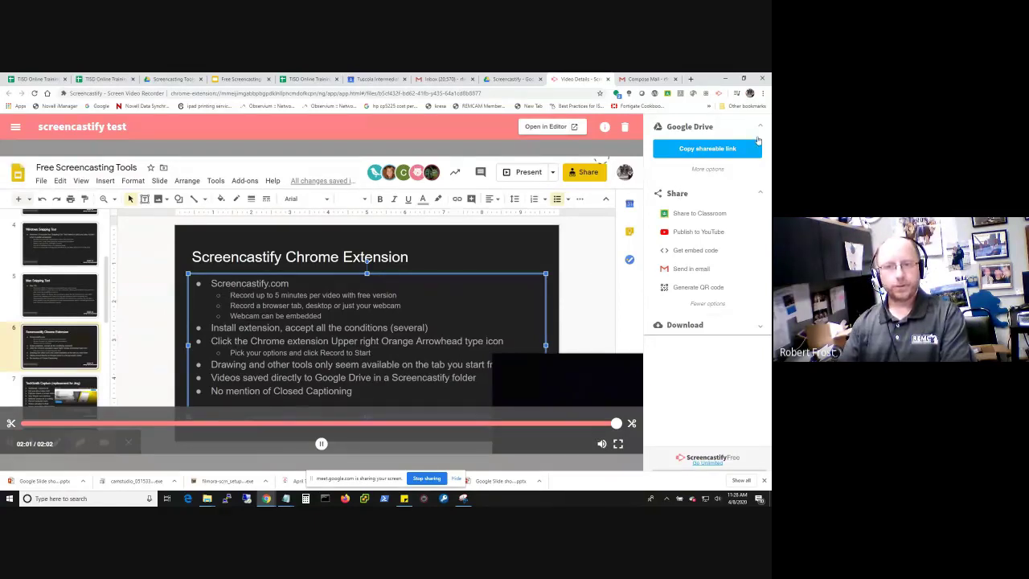
click(609, 79)
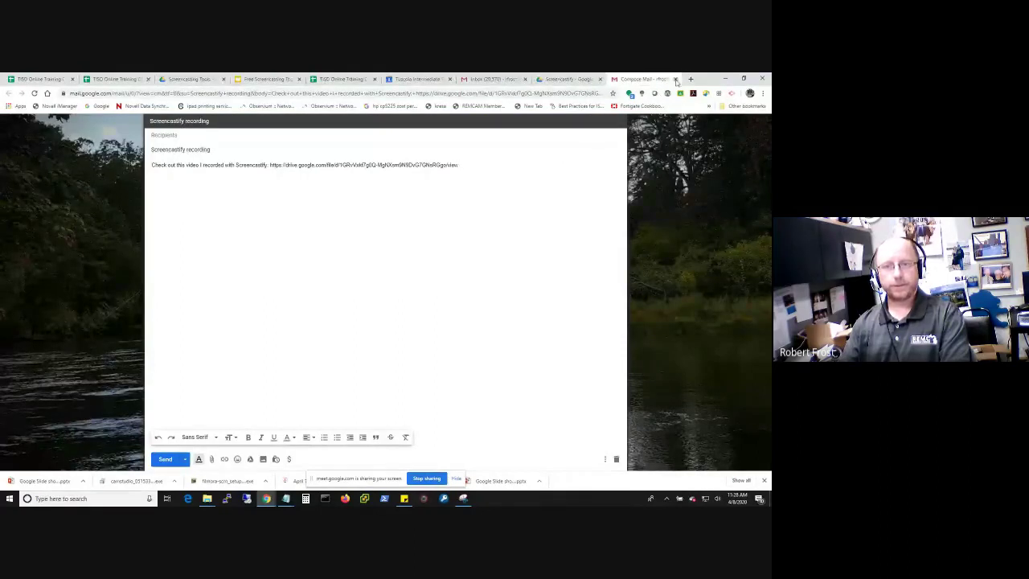
click(675, 79)
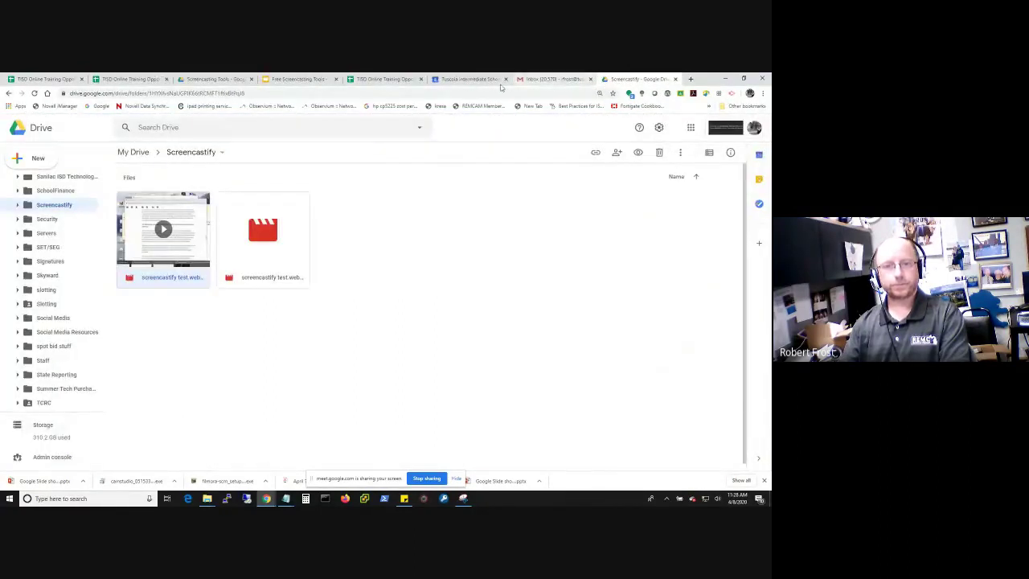
click(280, 80)
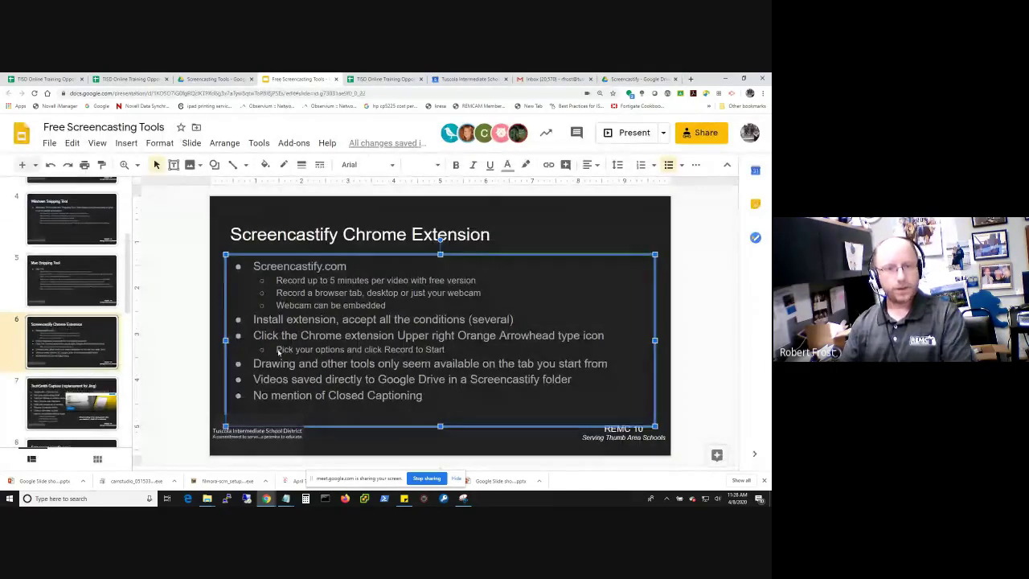
scroll(539, 269, down, 1)
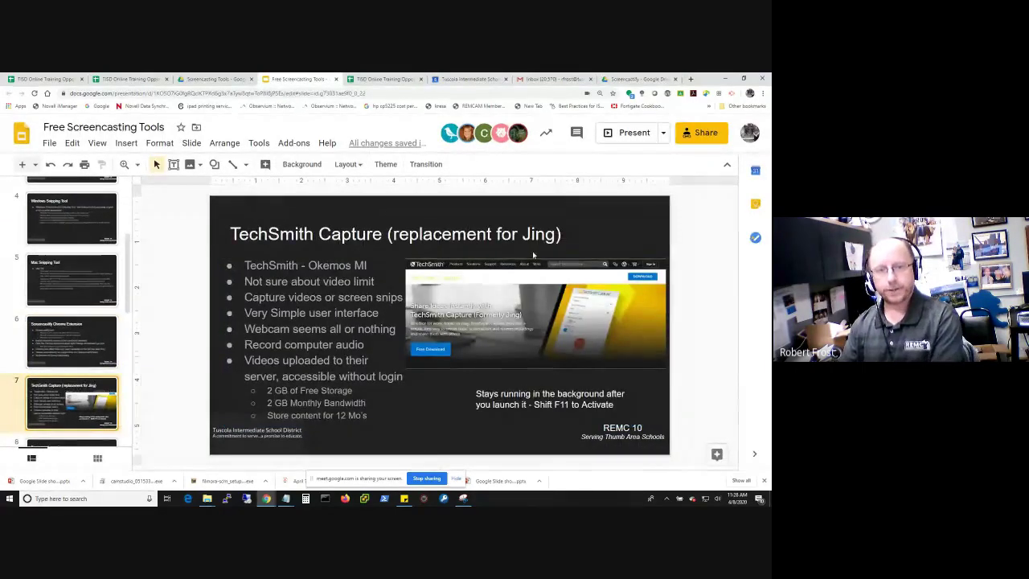
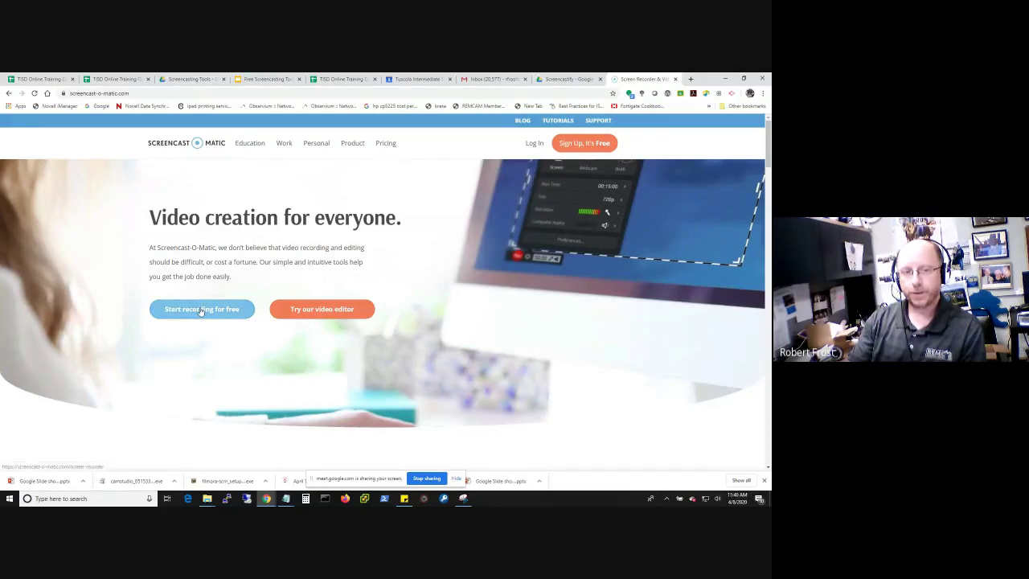
Step: Launch the free Screencast-O-Matic recorder from its website, allowing Screen Recorder Launcher v2.0 to open
click(202, 311)
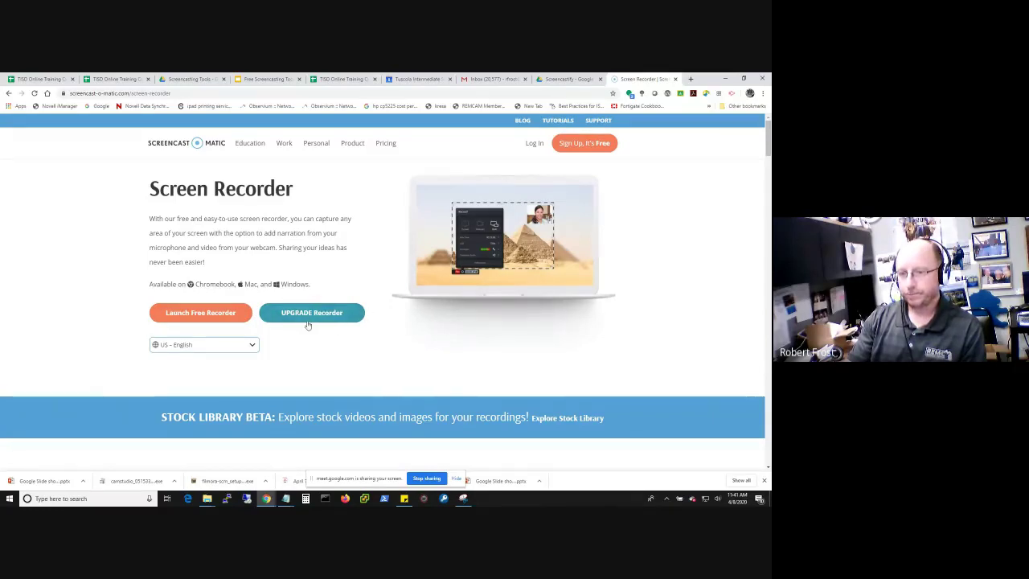
click(198, 314)
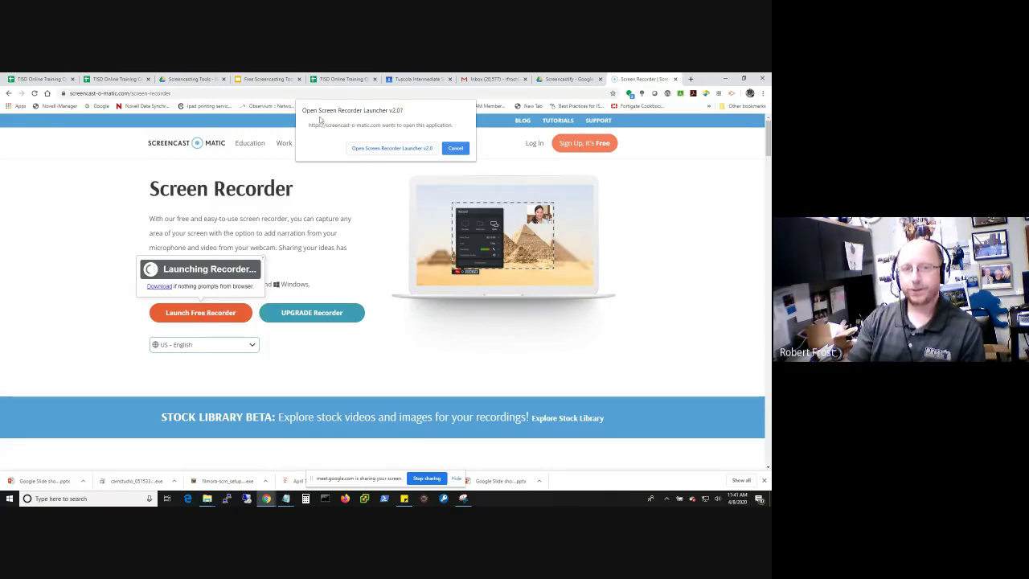
click(392, 149)
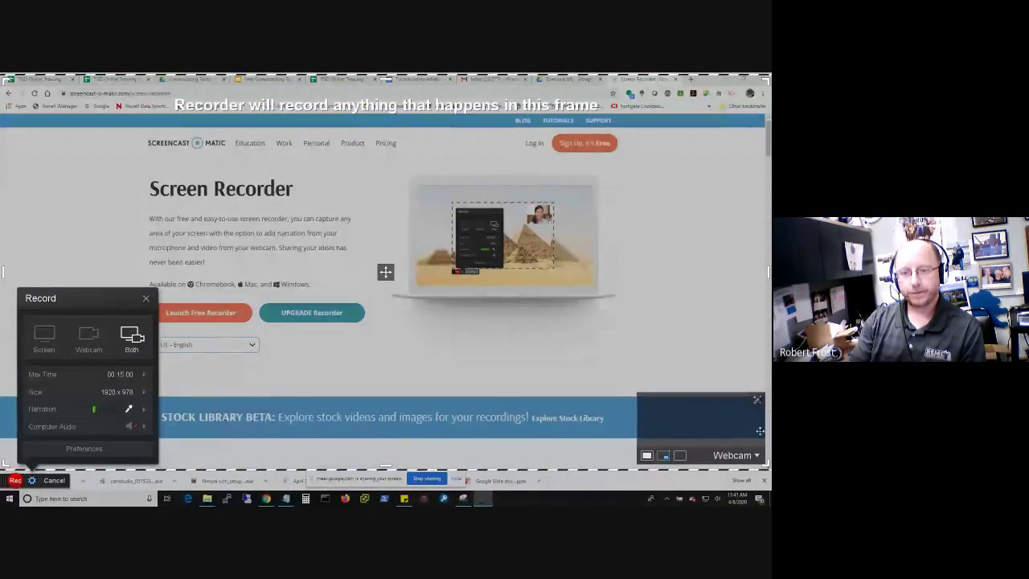
Step: Shrink the recording frame to 1636 x 750, and try the webcam-only mode before going back to recording both screen and webcam
drag(765, 465, 658, 379)
drag(325, 223, 386, 223)
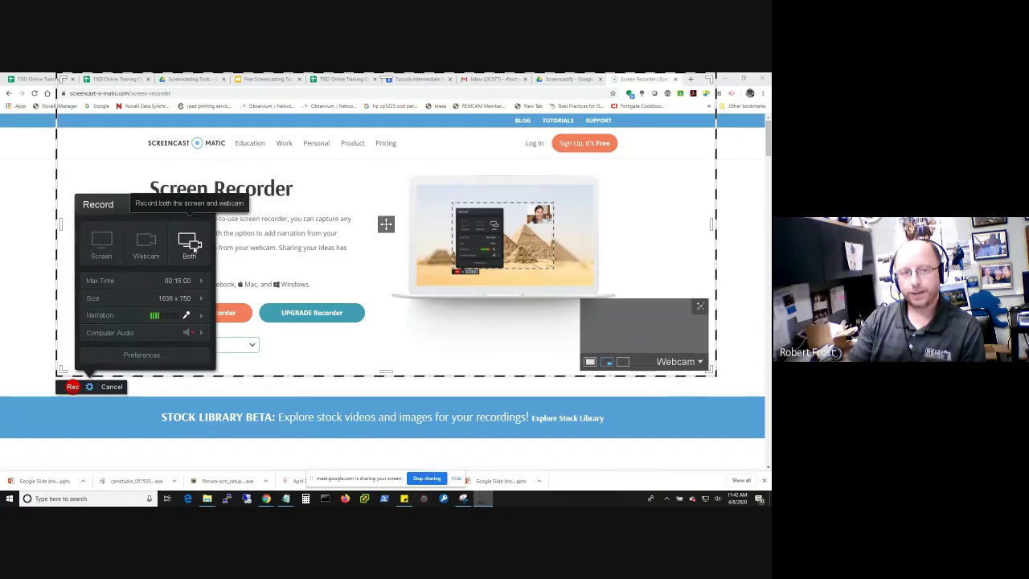
click(172, 250)
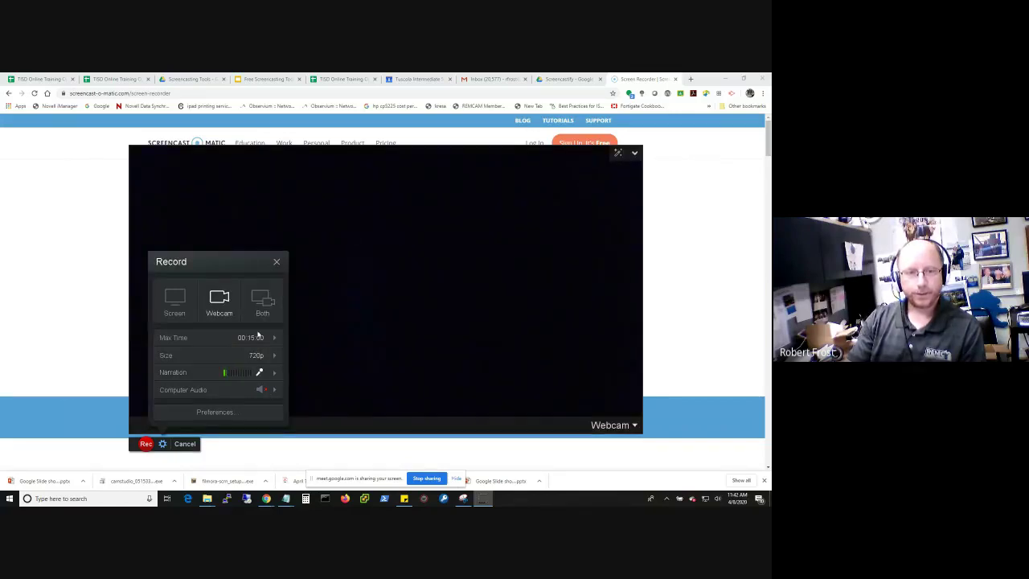
click(263, 300)
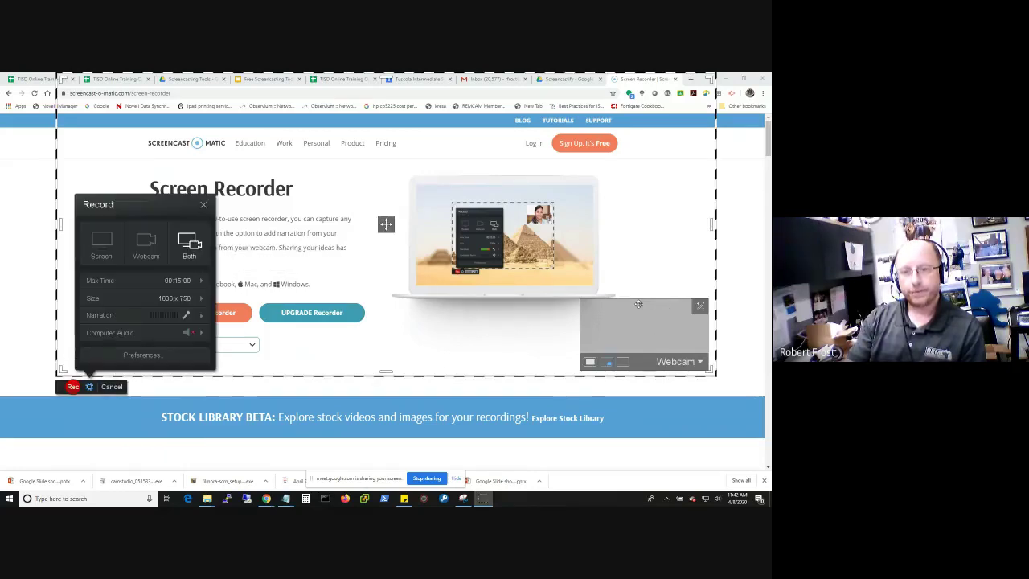
Step: Try moving the webcam box around inside the recording frame, and enlarge the frame to 1682 x 818
drag(635, 329, 119, 83)
drag(656, 351, 653, 362)
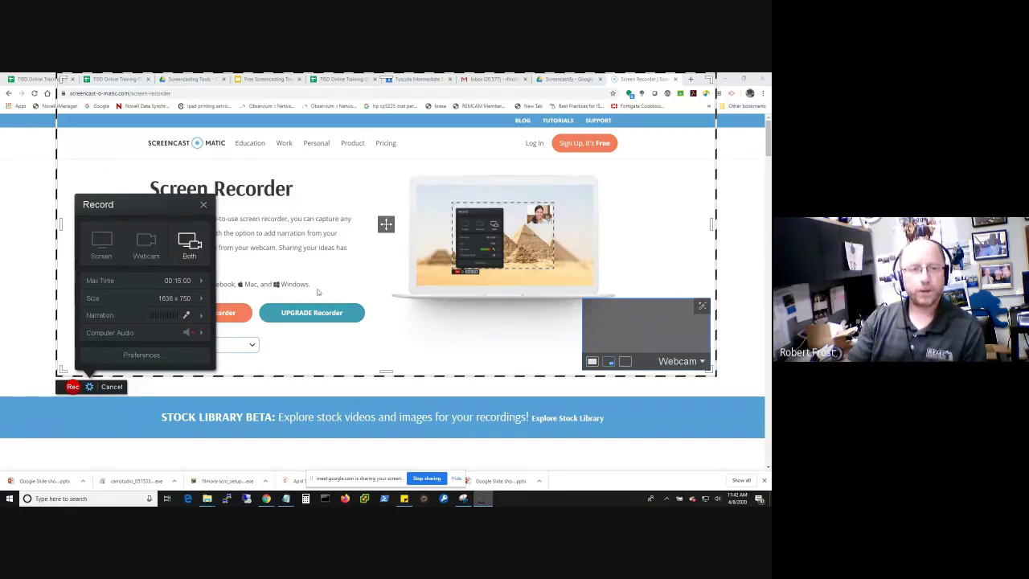
mouse_move(144, 282)
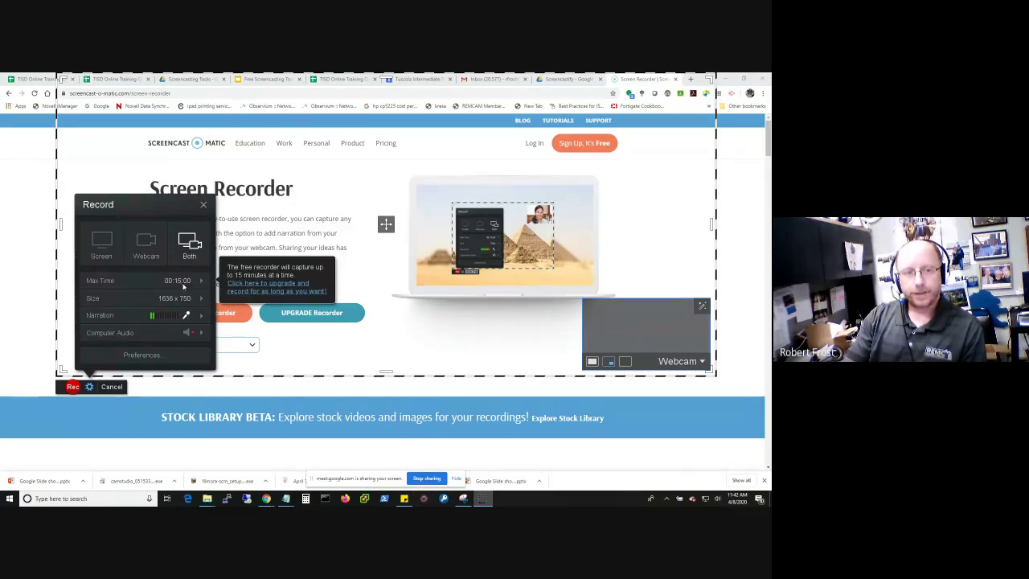
mouse_move(183, 302)
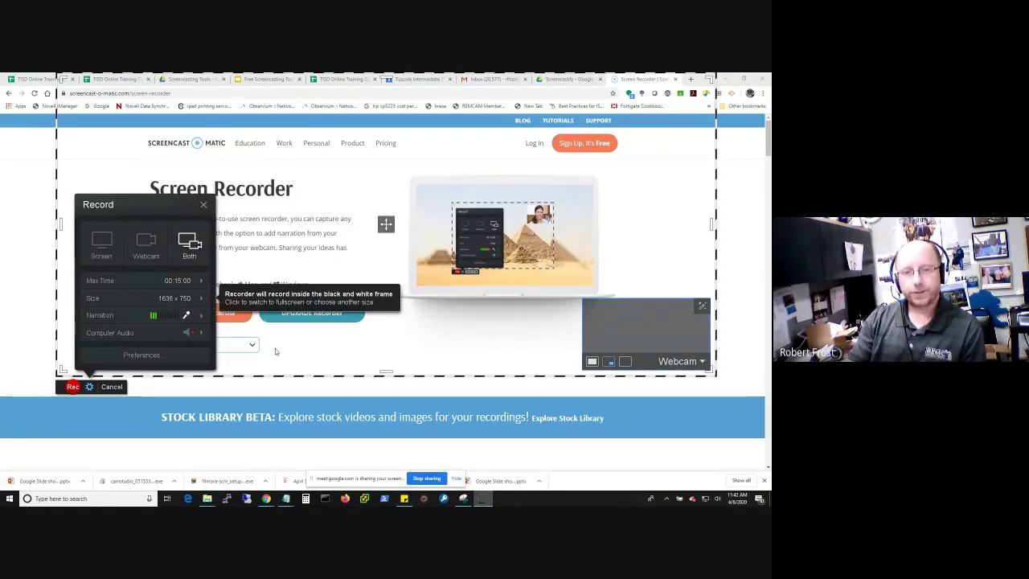
drag(715, 375, 730, 398)
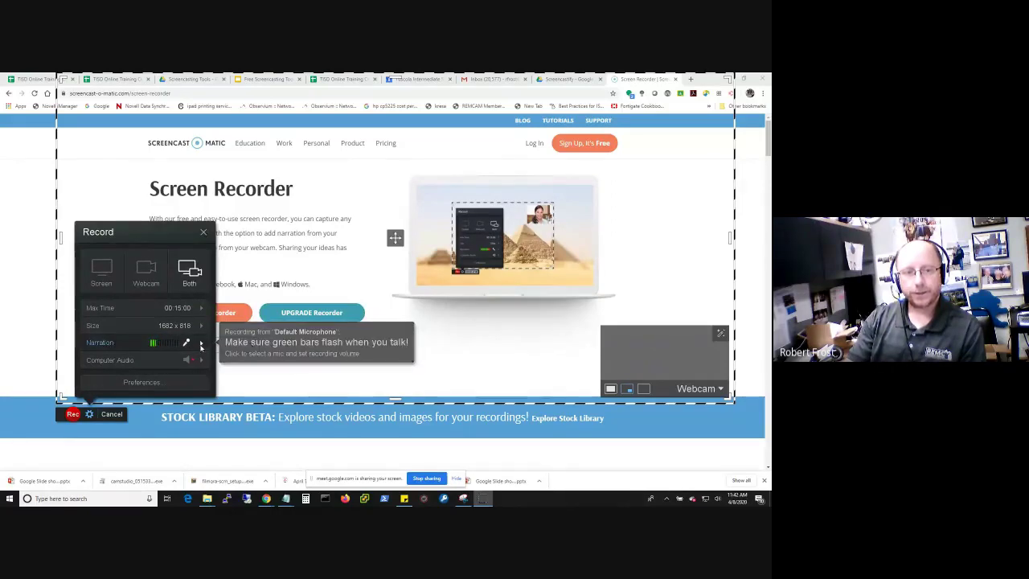
Step: Check which microphones are available for the narration, keeping the default microphone
click(201, 344)
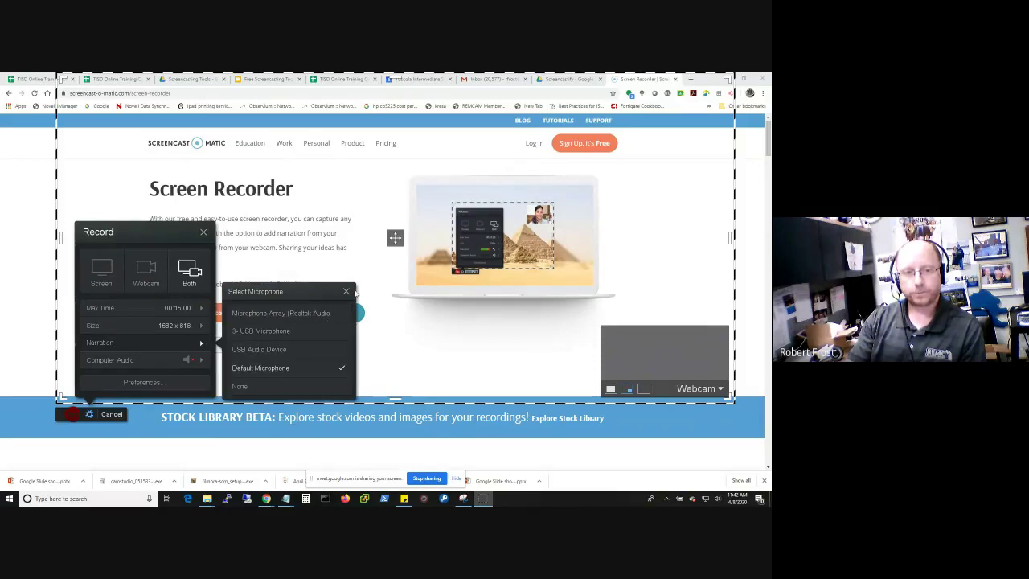
click(346, 292)
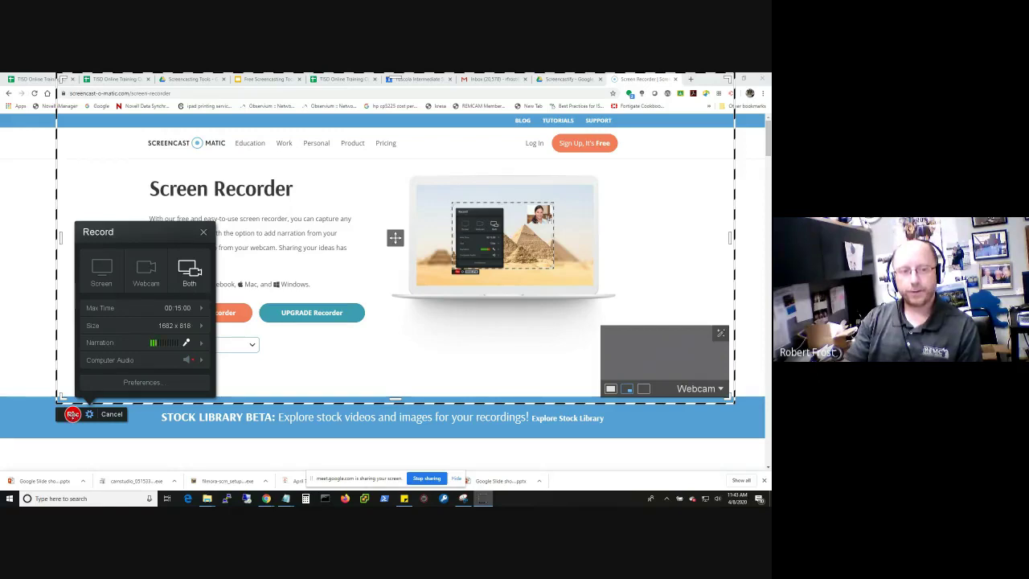
Step: Start recording the framed area with the webcam, and switch to the Free Screencasting Tools presentation
click(72, 414)
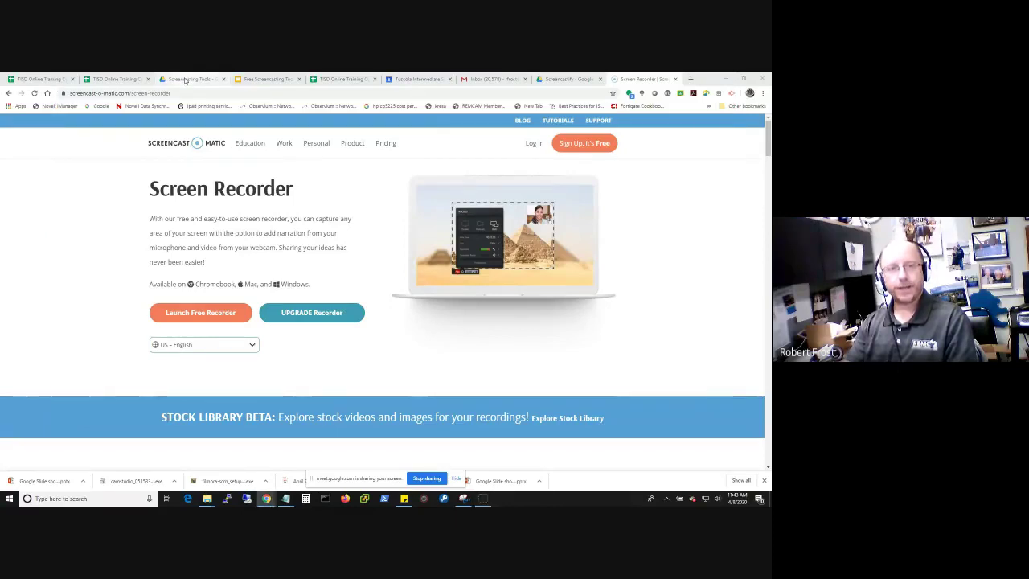
click(266, 80)
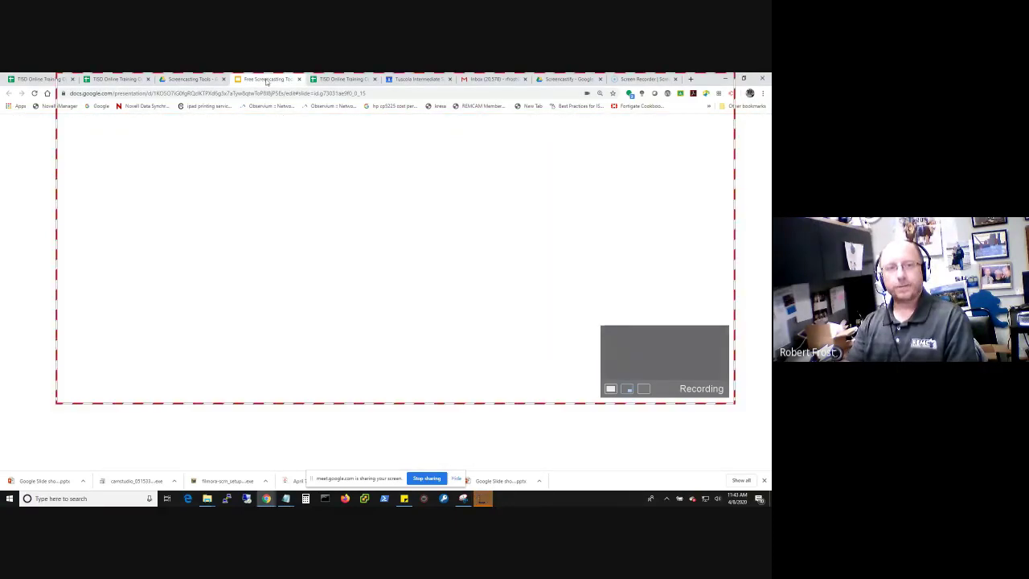
Step: Show the TISD Online Training Opportunities responses spreadsheet in the recorded area, moving the Snipping Tool window and bringing the spreadsheet back to the front
click(341, 79)
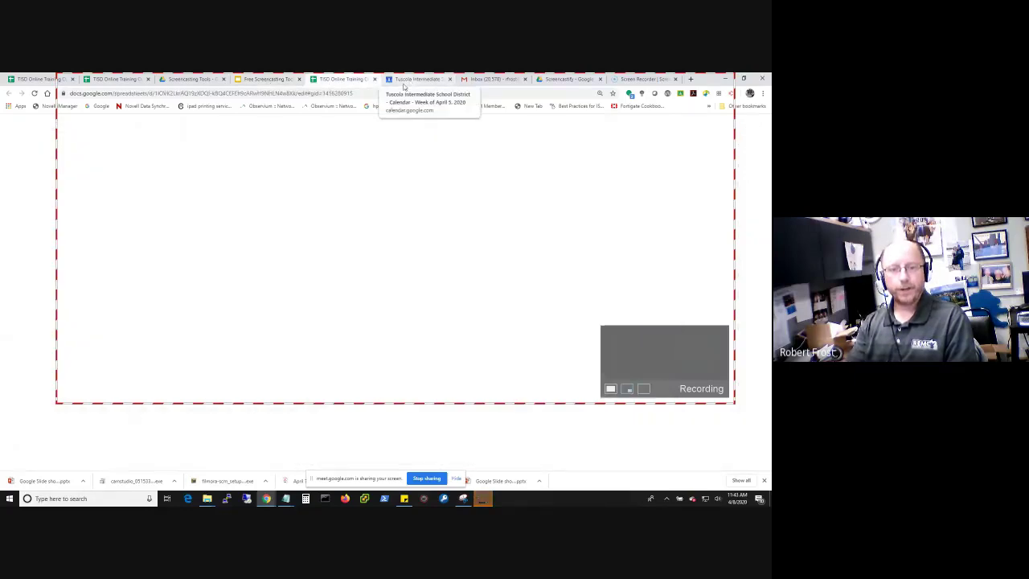
key(alt+Tab)
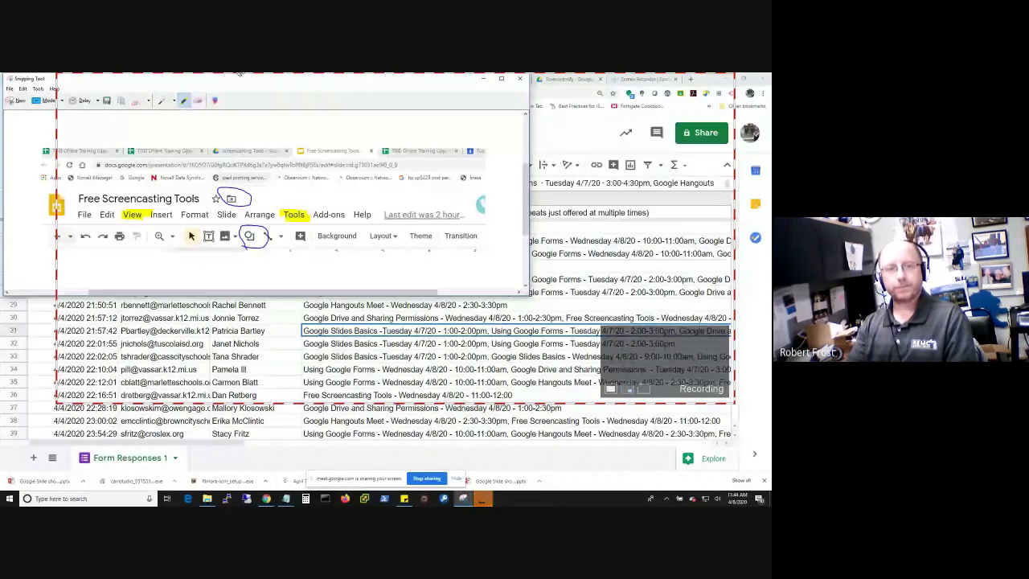
drag(232, 81, 351, 121)
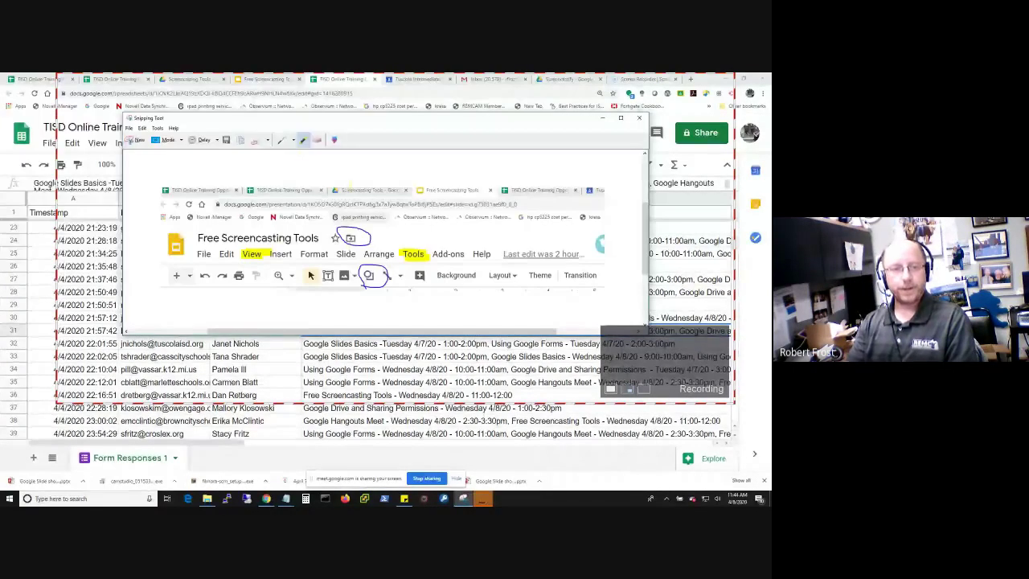
click(482, 499)
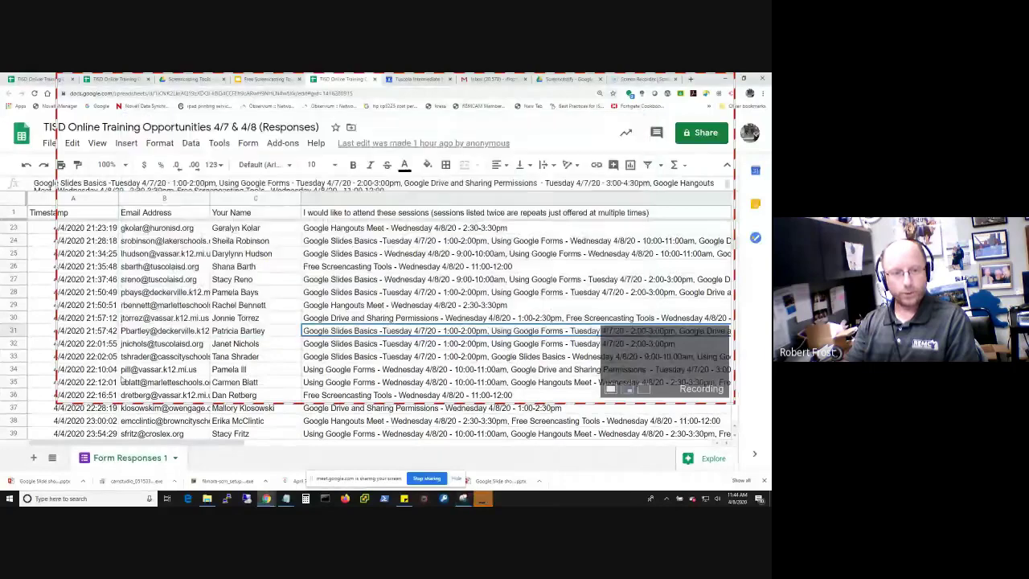
click(129, 371)
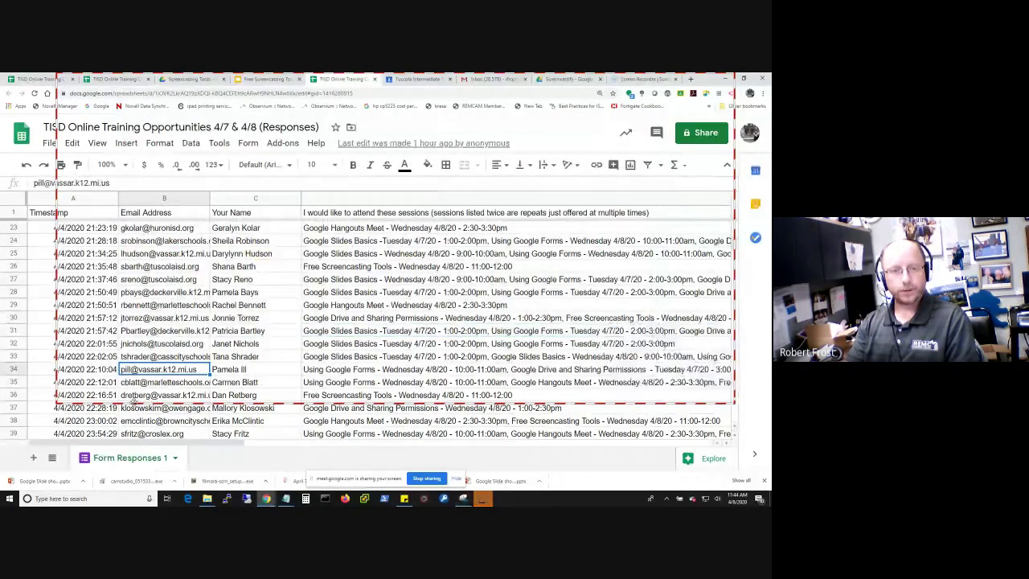
Step: Pause and finish the recording, and try opening it in the video editor, declining the paid upgrade
mouse_move(131, 417)
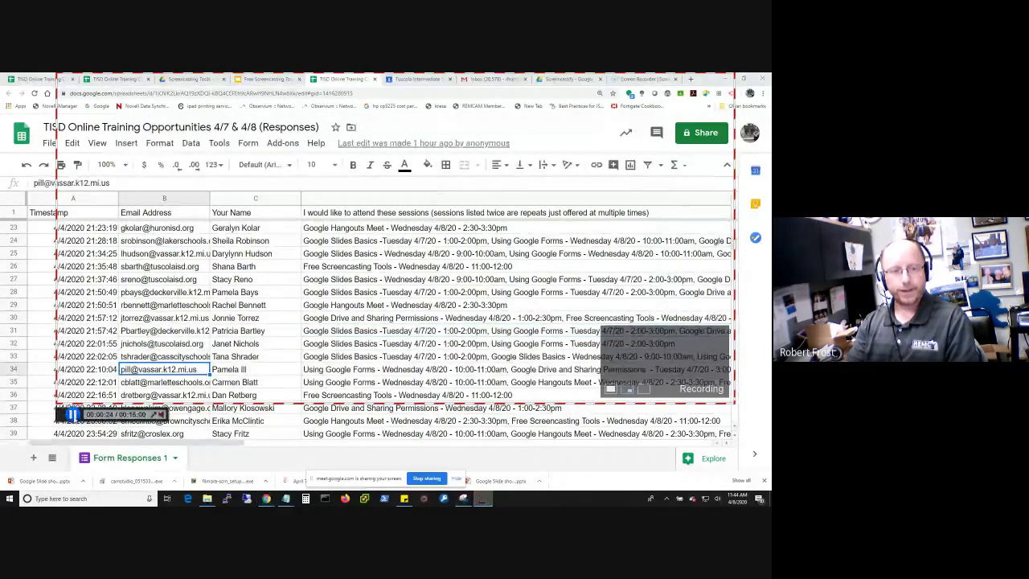
click(72, 414)
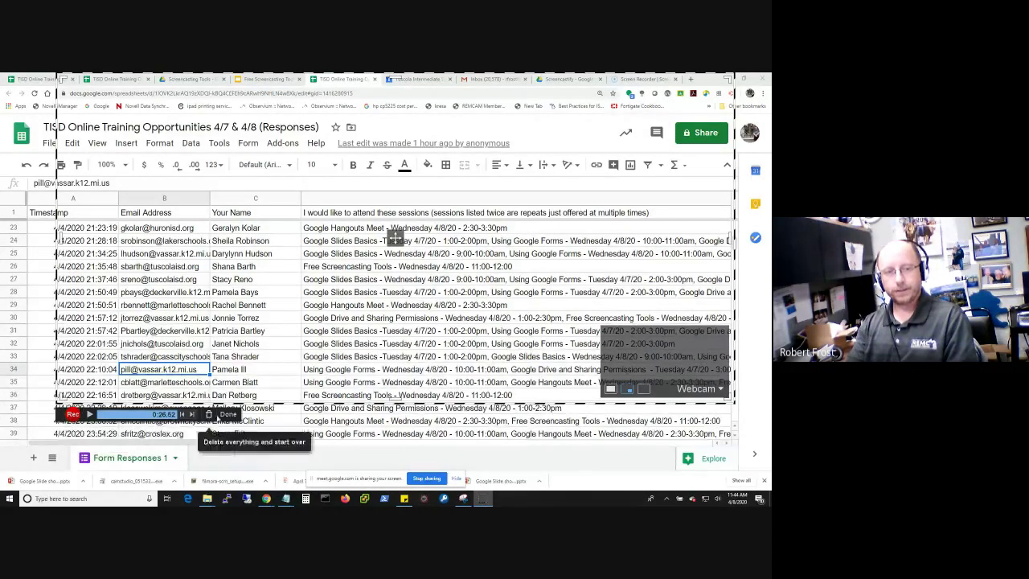
click(228, 413)
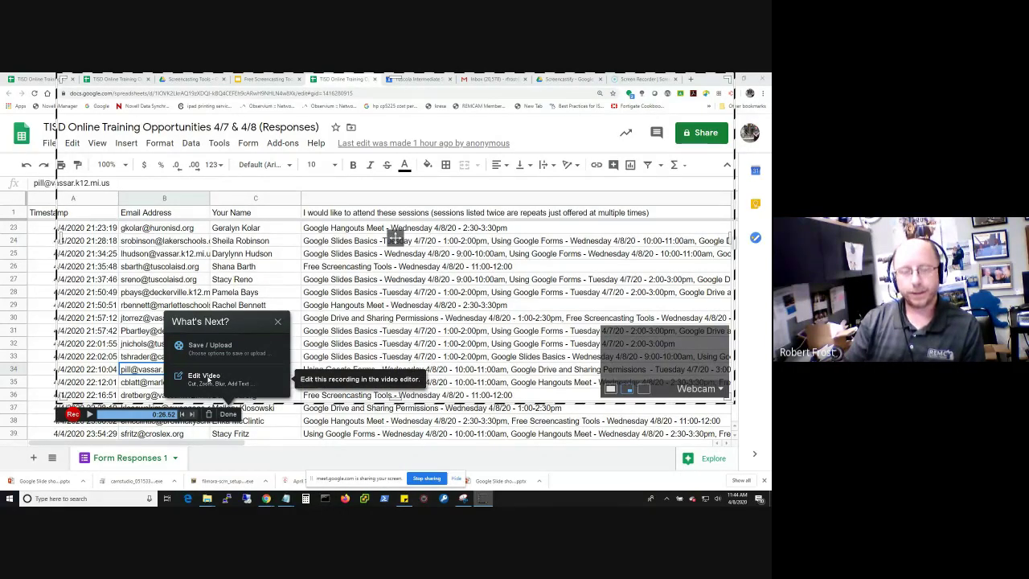
click(207, 378)
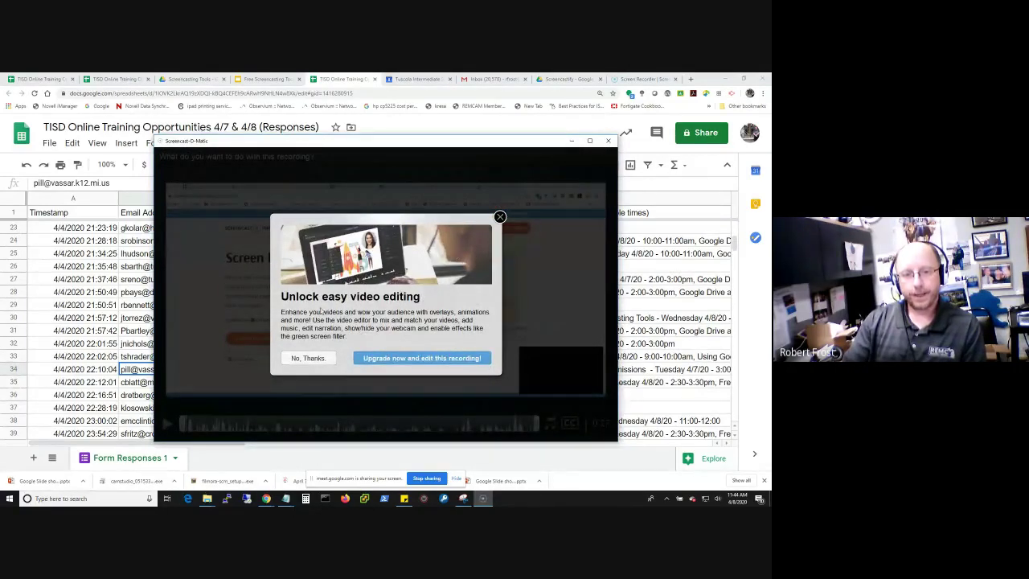
click(308, 359)
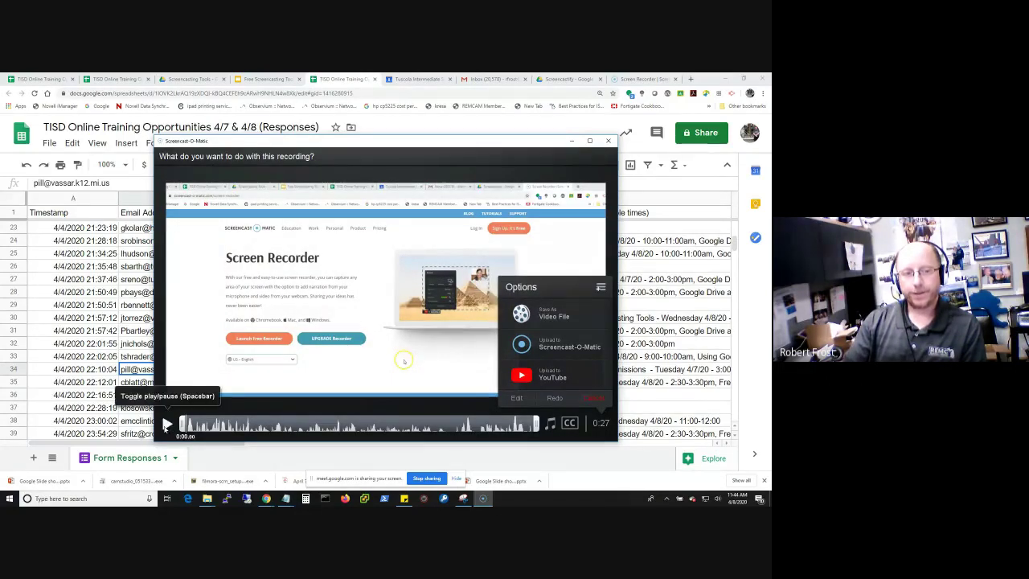
Step: Play back part of the finished recording, pause it, and examine the trim handle at the start of the timeline
click(165, 425)
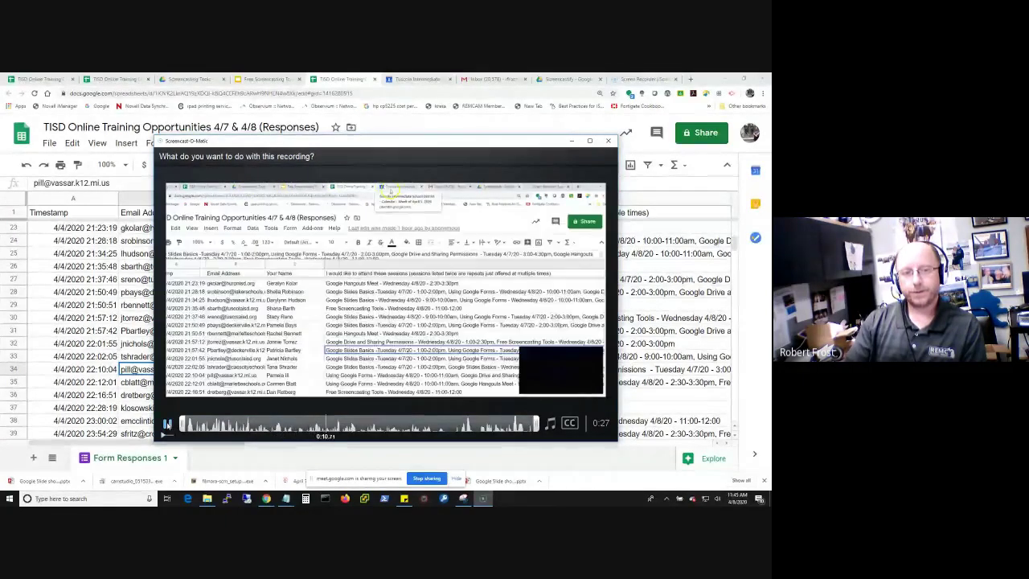
click(328, 426)
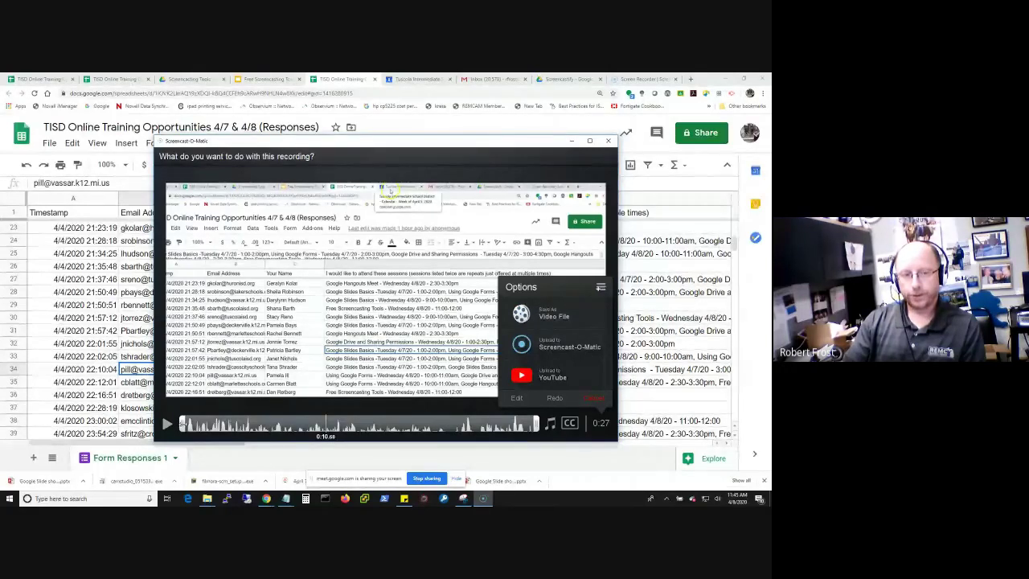
mouse_move(181, 423)
mouse_down()
mouse_move(201, 427)
mouse_move(181, 426)
mouse_up()
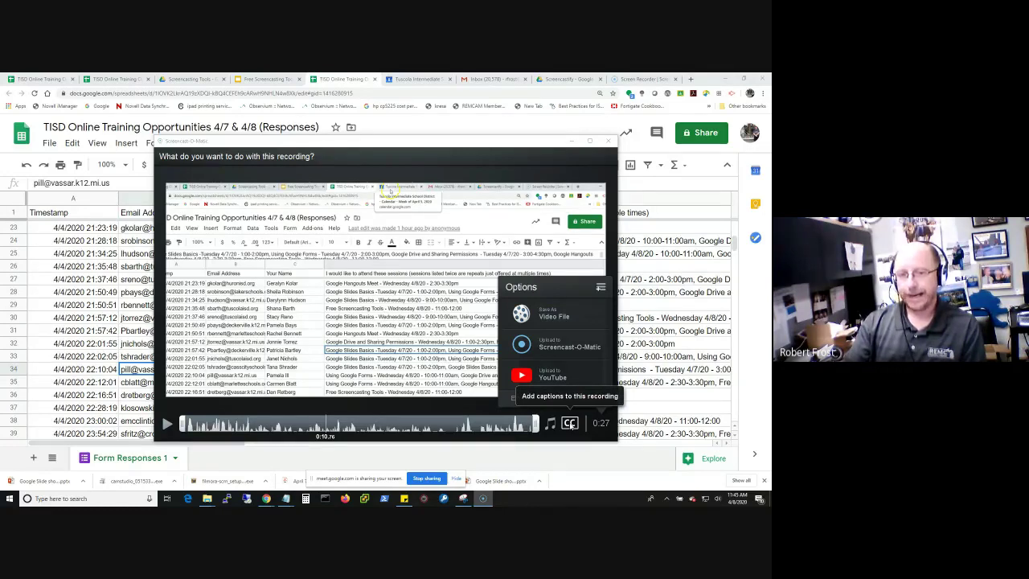
Step: Review the caption options alongside the sample caption file CC.txt in Notepad, and leave the captions dialog without adding any
click(570, 423)
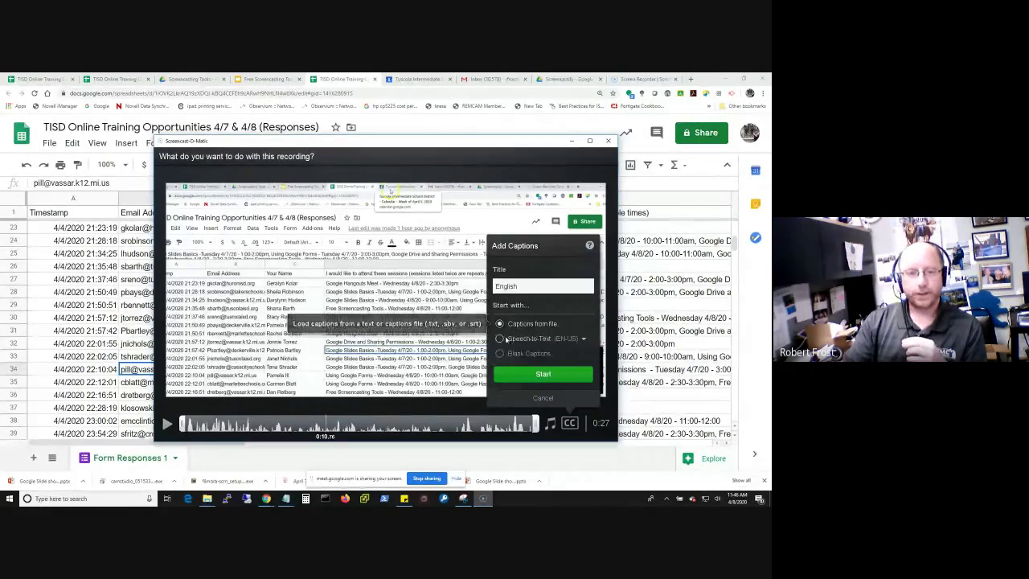
mouse_move(286, 498)
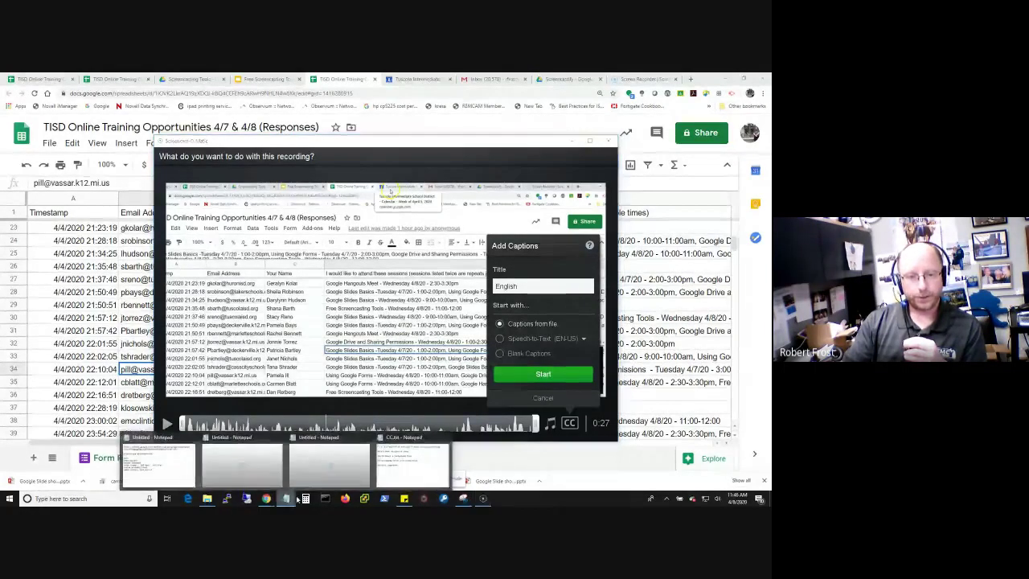
click(394, 475)
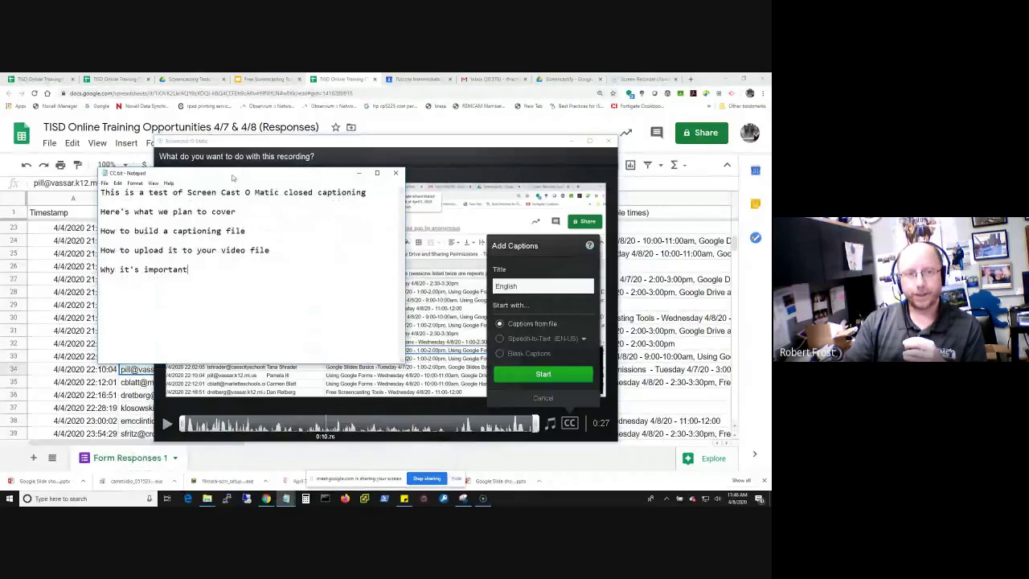
drag(232, 177, 317, 168)
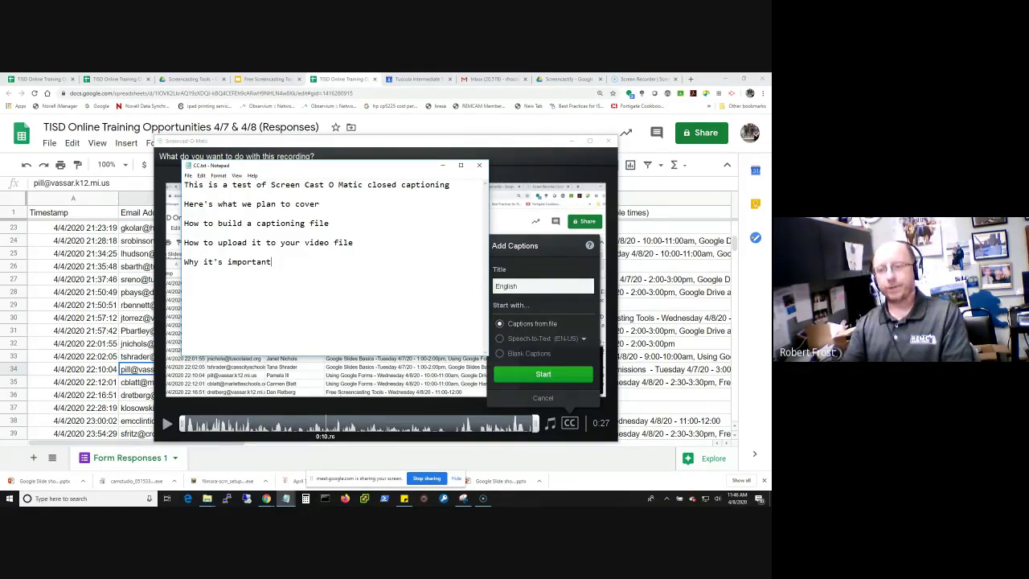
key(alt+Tab)
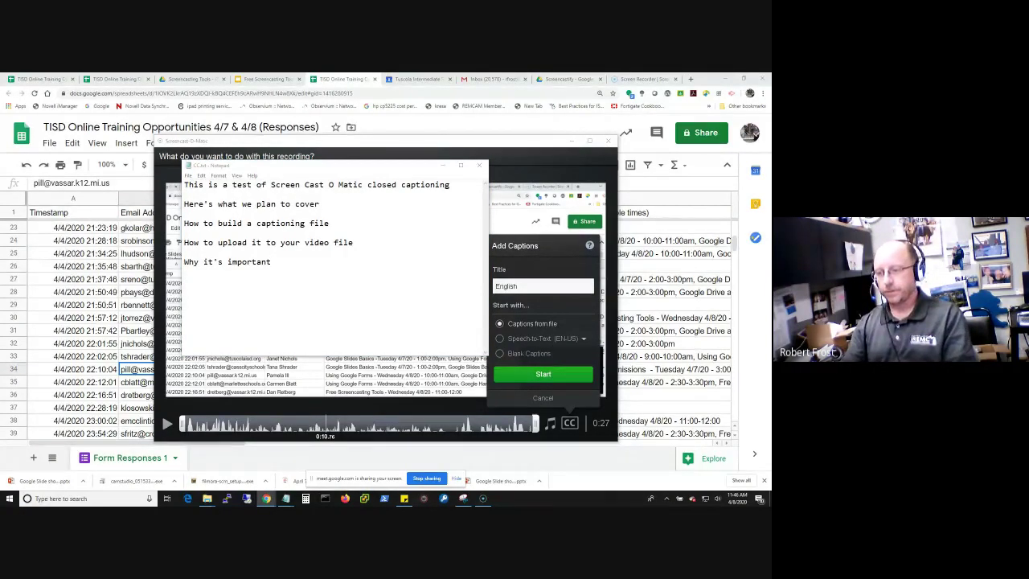
click(479, 165)
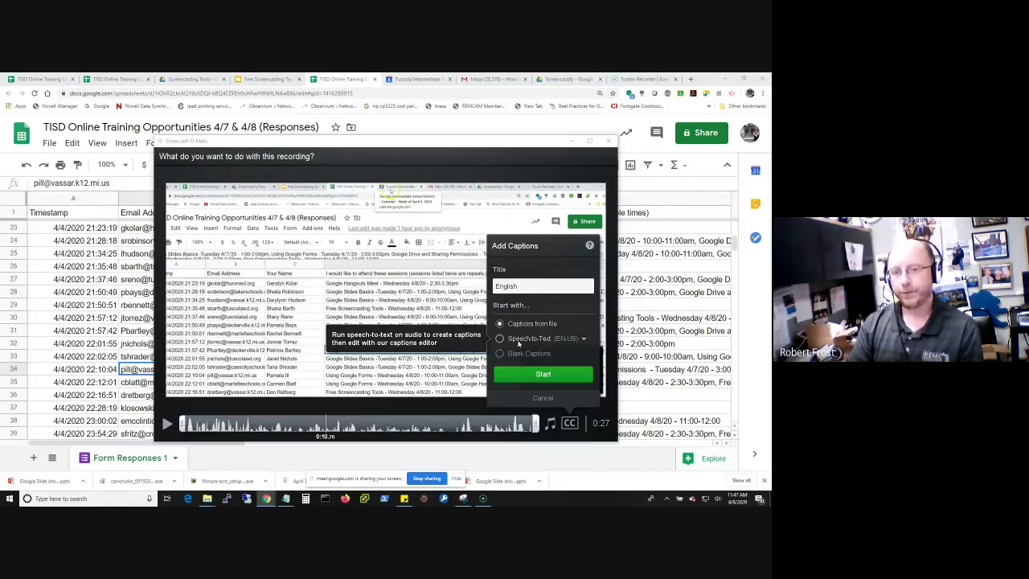
click(543, 397)
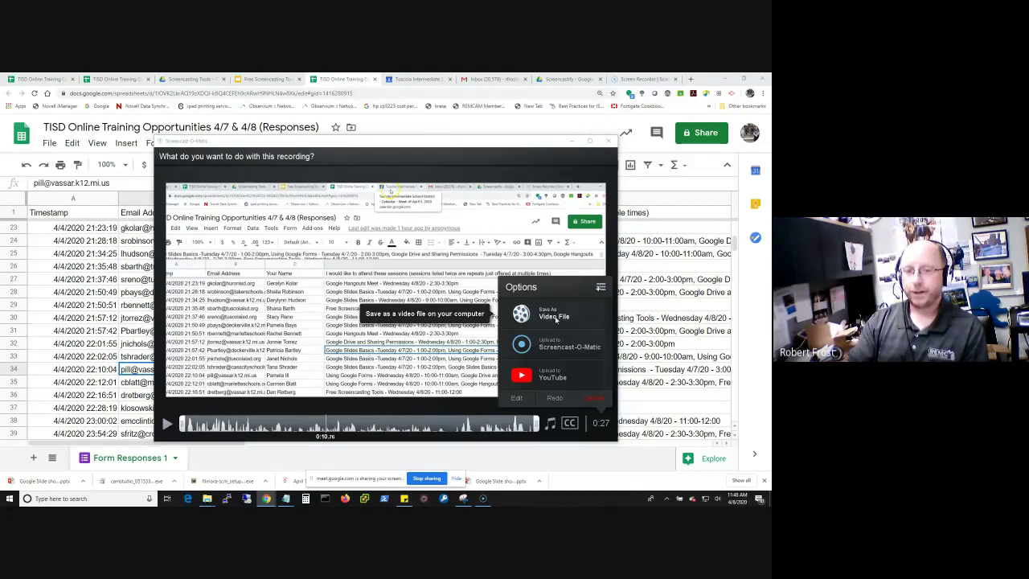
Step: Choose to save the recording as a video file, and browse for its destination folder to My Drive on Google Drive File Stream (G:)
click(555, 318)
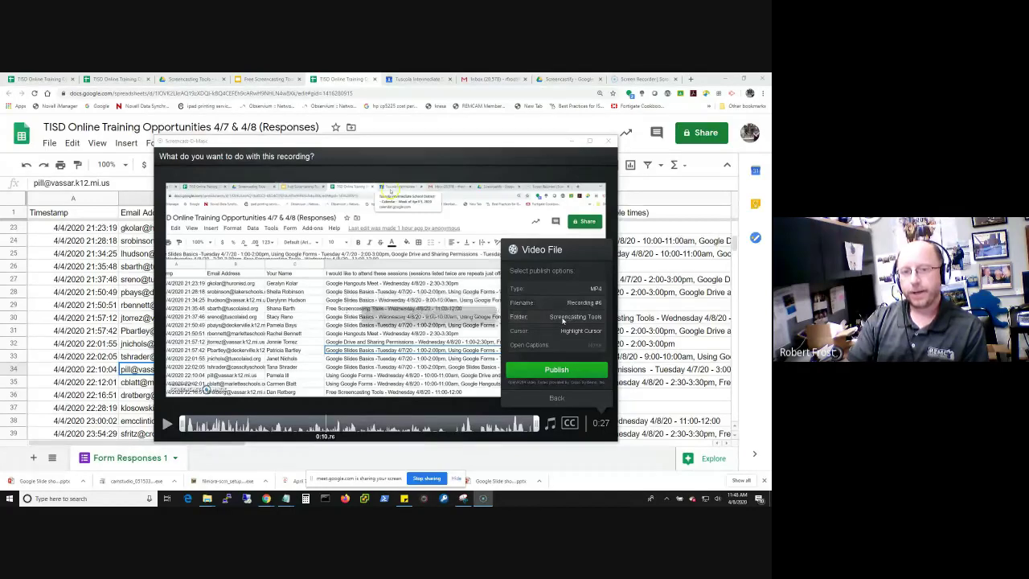
click(563, 318)
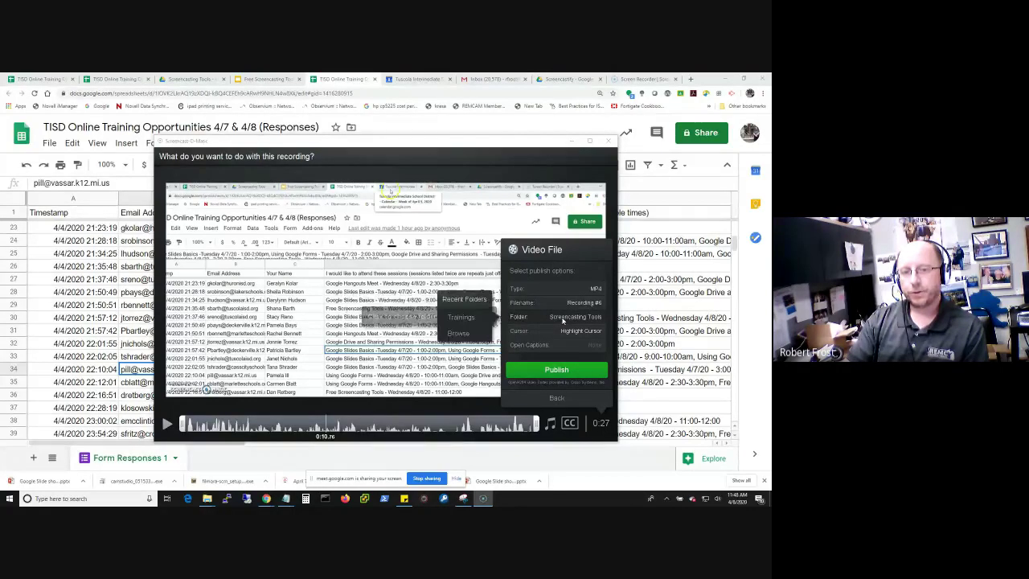
click(465, 335)
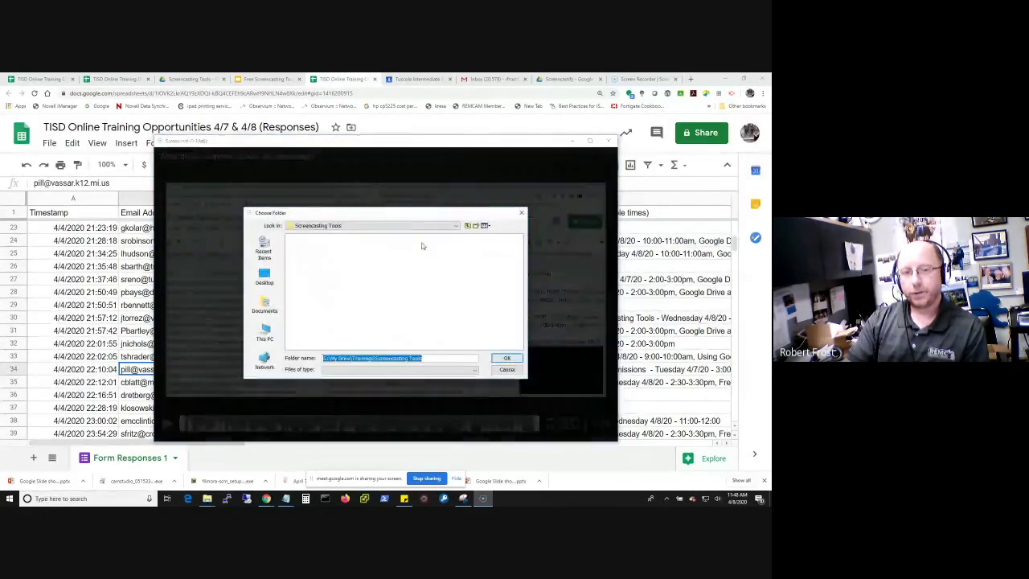
click(264, 331)
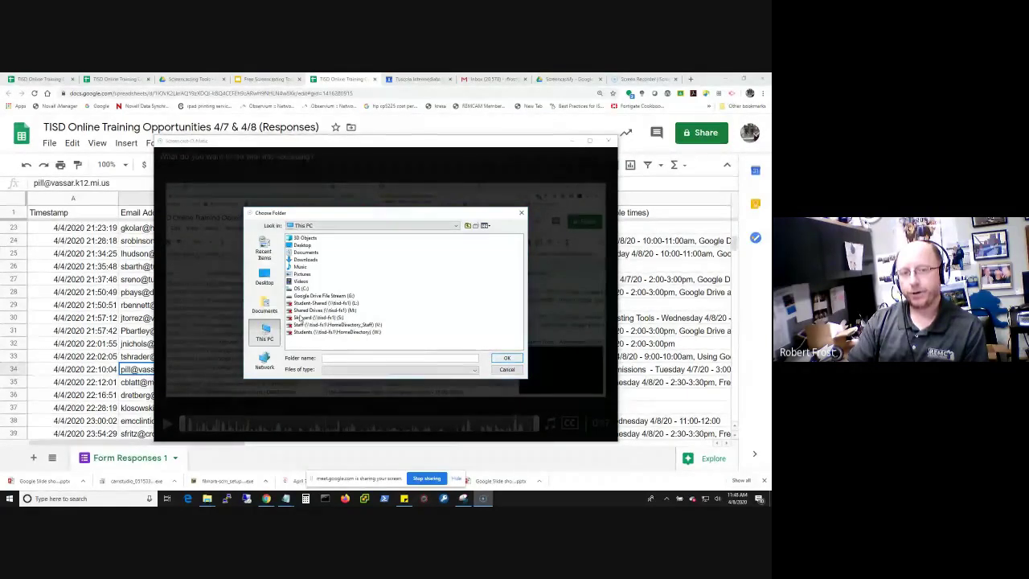
click(352, 296)
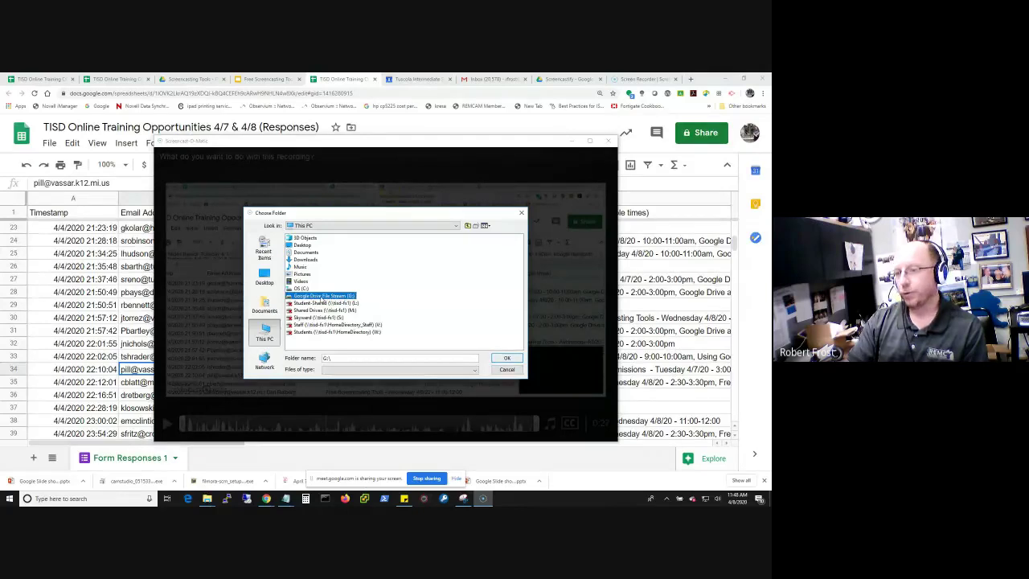
double_click(321, 298)
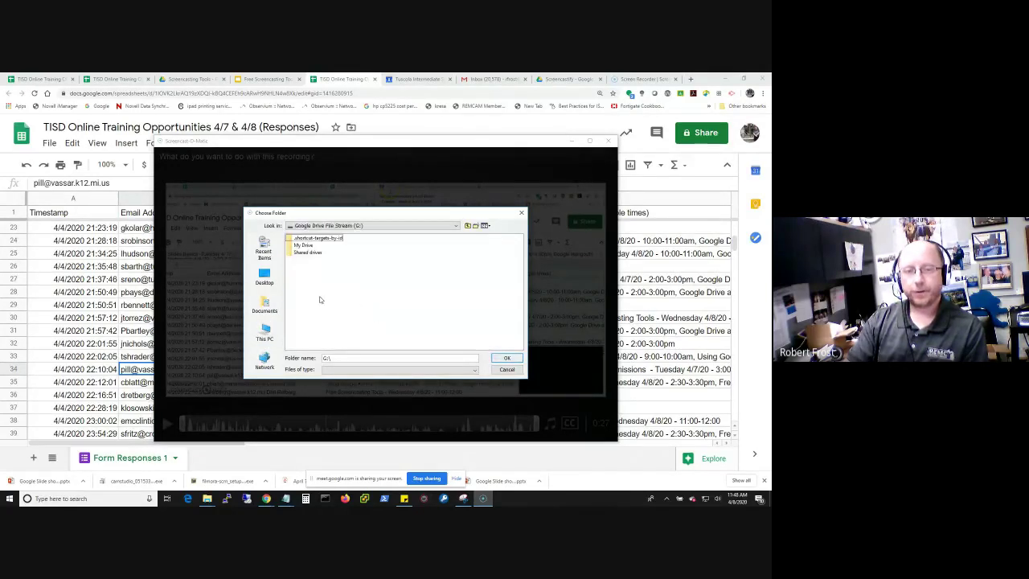
click(307, 245)
double_click(306, 246)
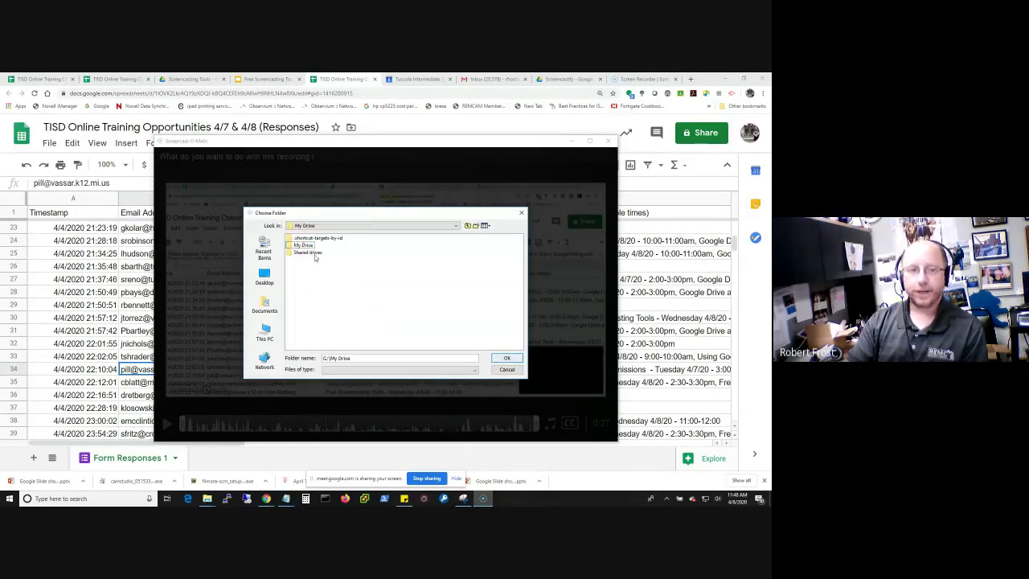
Step: Set the Screencasting Tools folder inside Trainings as the destination folder for the video file
scroll(491, 351, down, 5)
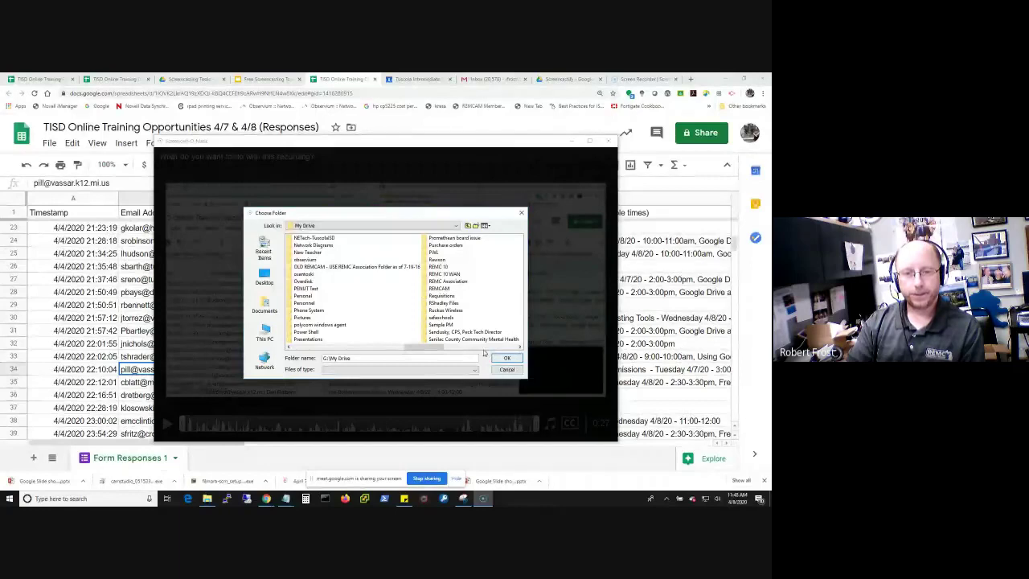
click(483, 348)
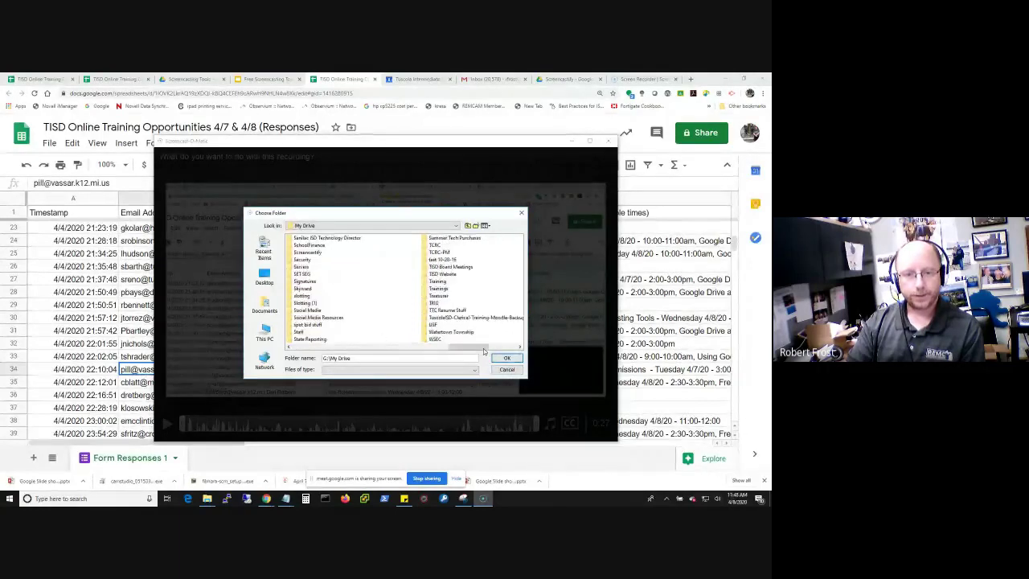
click(437, 288)
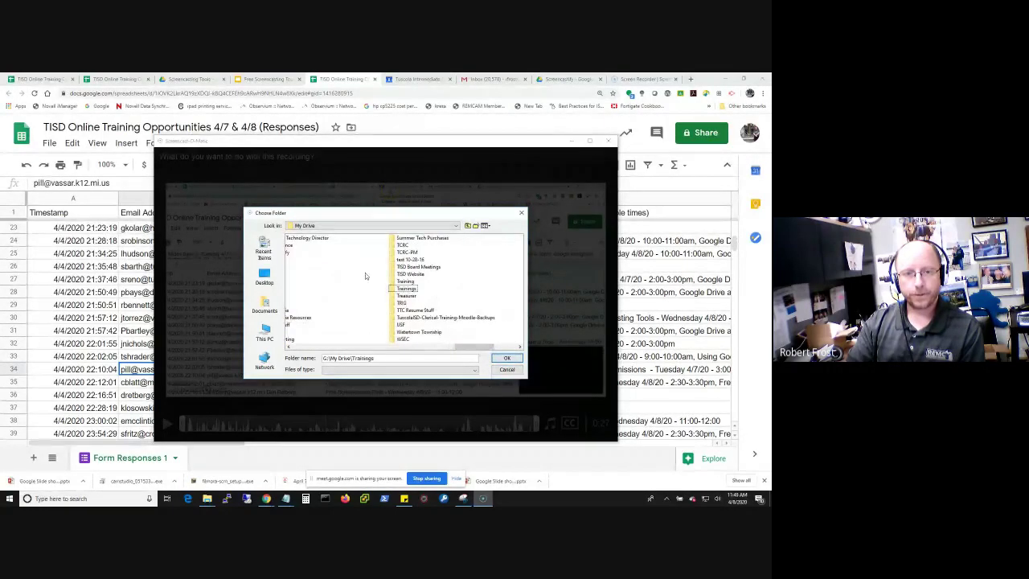
double_click(406, 288)
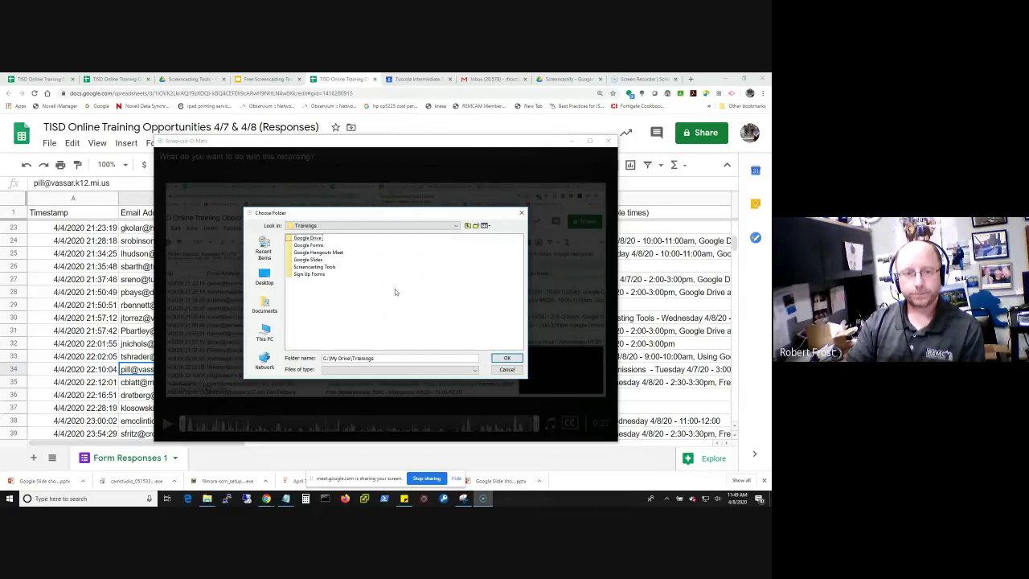
click(313, 266)
click(505, 358)
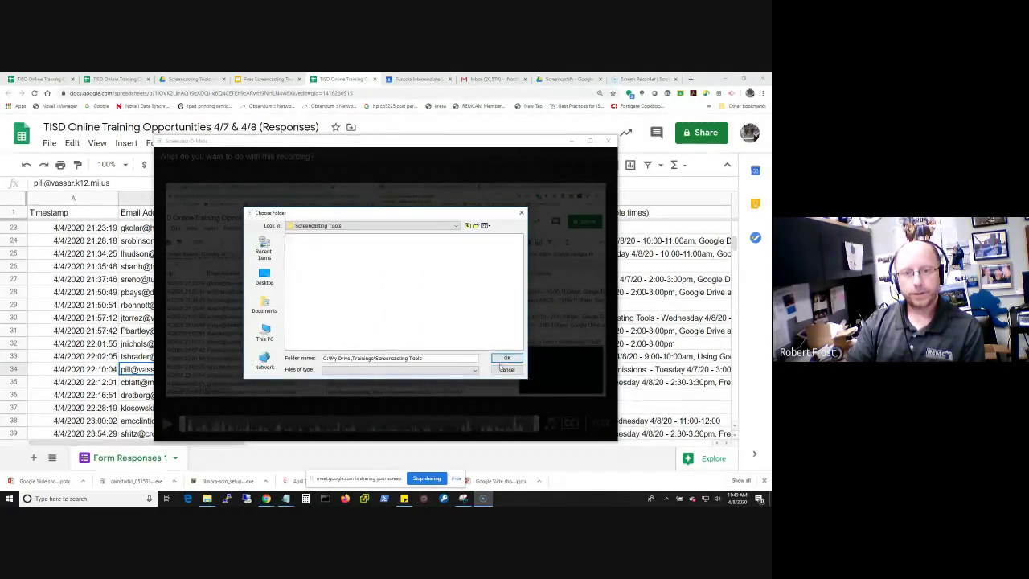
click(505, 359)
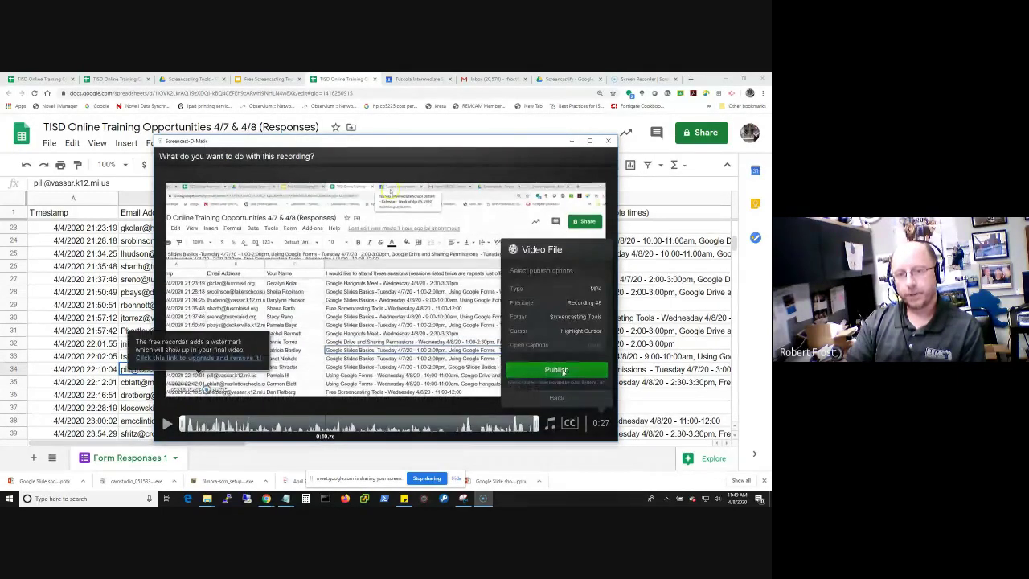
Step: Publish the recording as an MP4 file, and switch to the Screencasting Tools folder in Google Drive
click(558, 369)
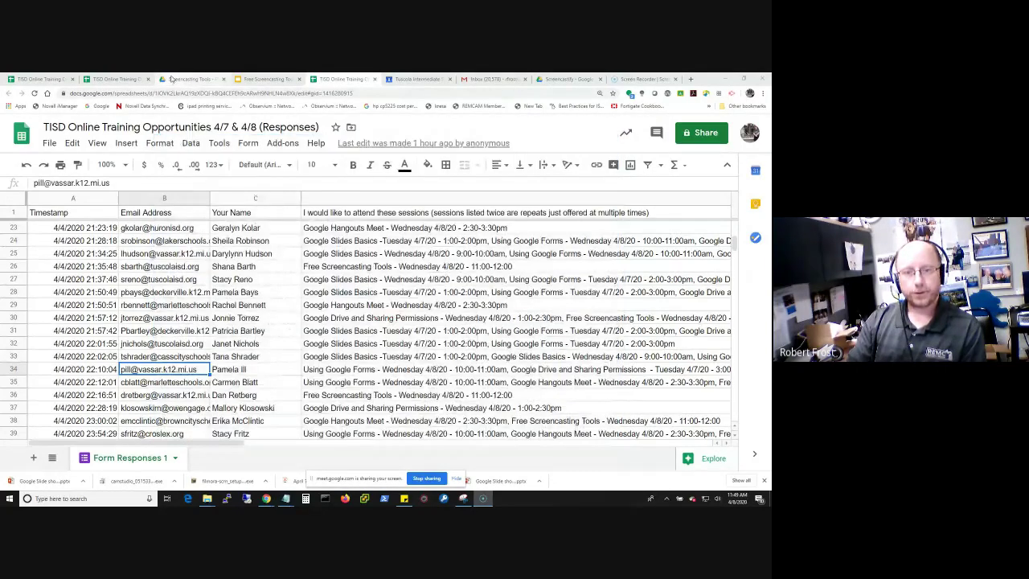
click(171, 78)
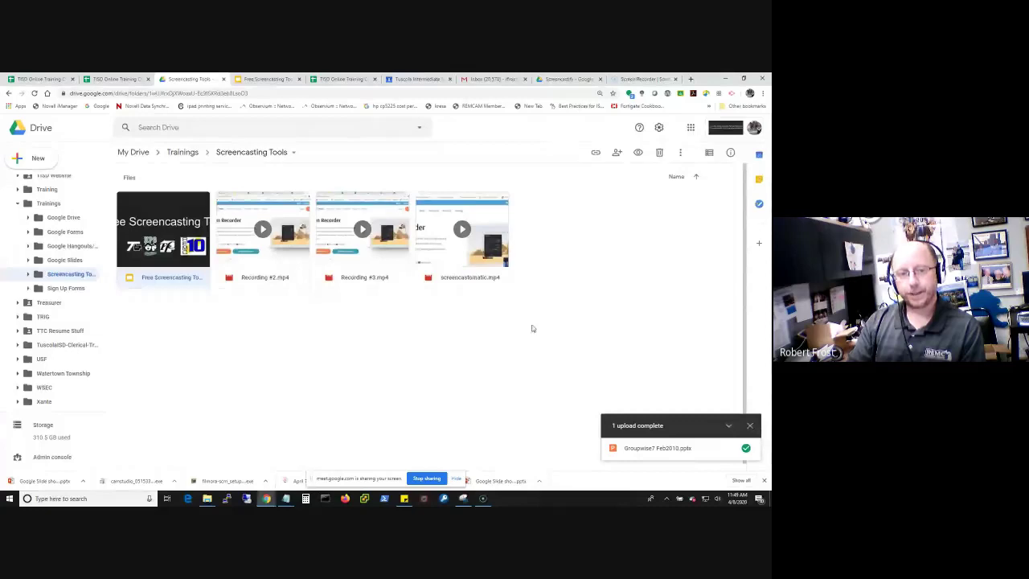
Step: Switch to Screencast-O-Matic, close the finished video file publishing, and return to the Screencasting Tools folder in Google Drive
click(482, 499)
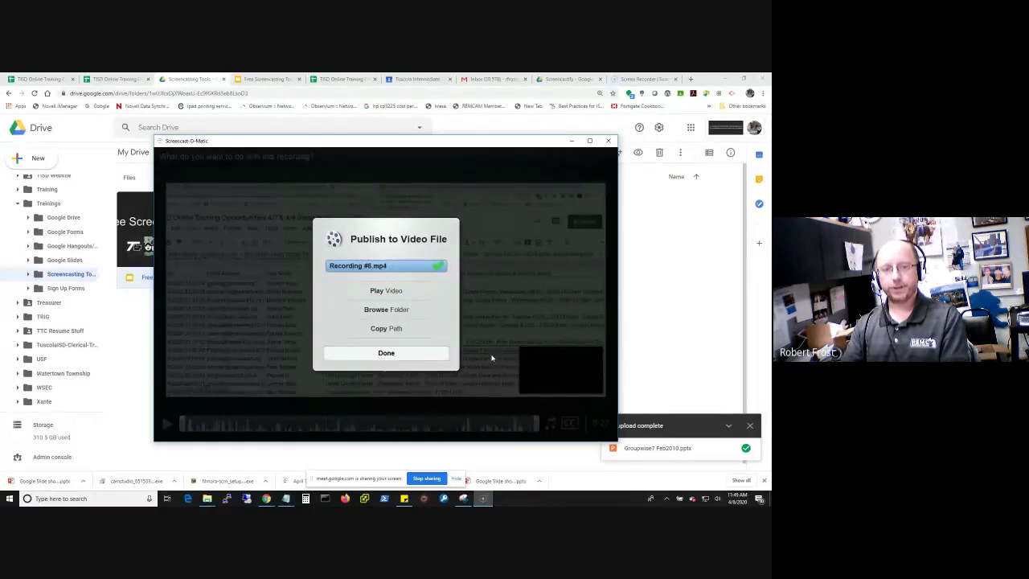
click(387, 353)
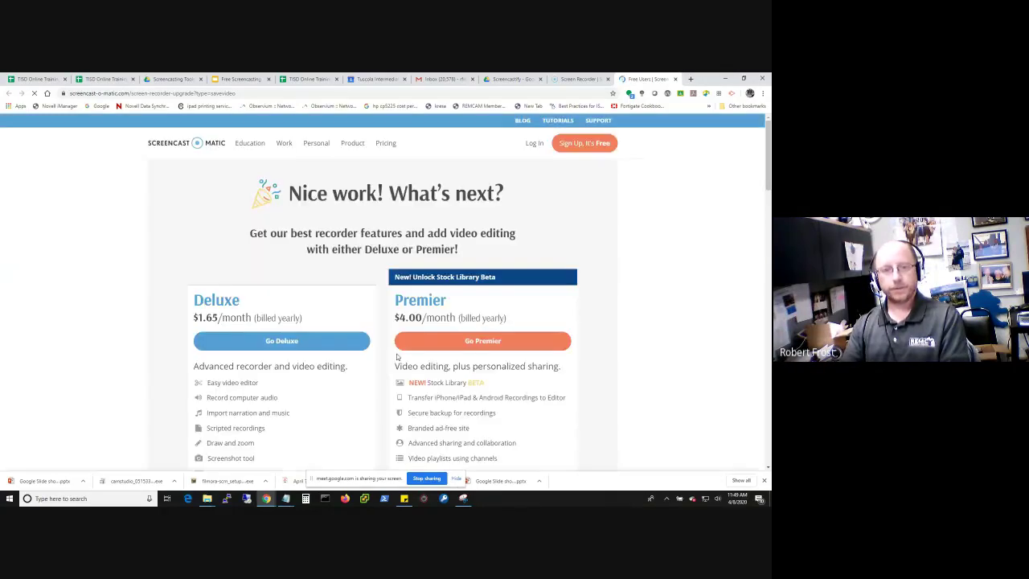
click(159, 80)
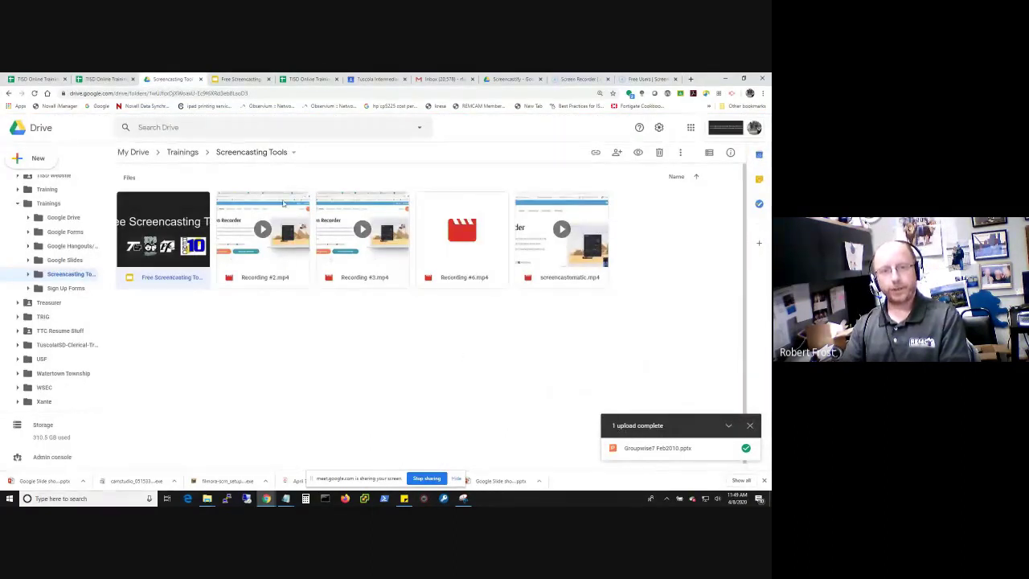
Step: Preview the published Recording #6.mp4 in the Screencasting Tools folder, pause its playback, and return to the file list
double_click(458, 241)
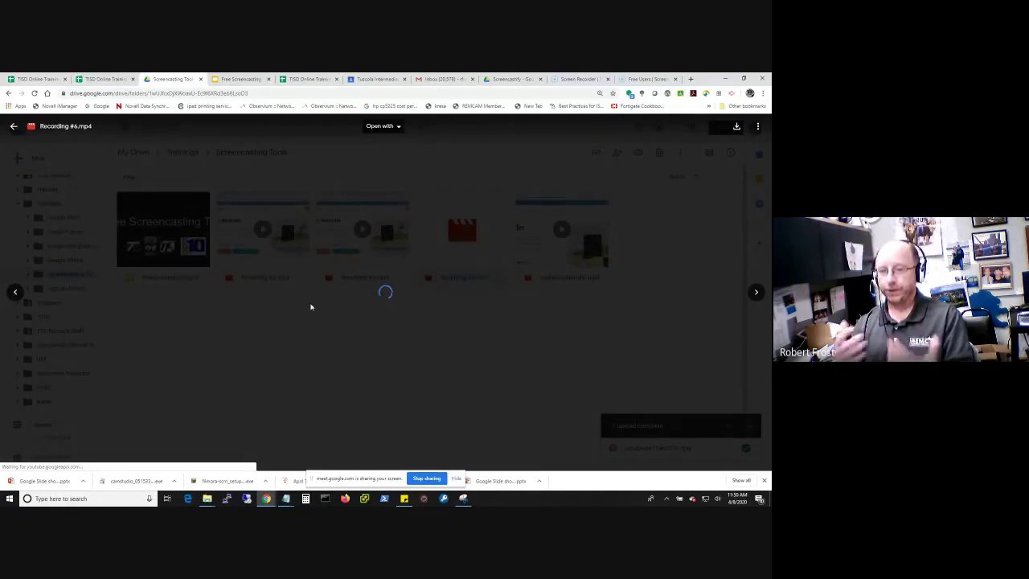
key(Escape)
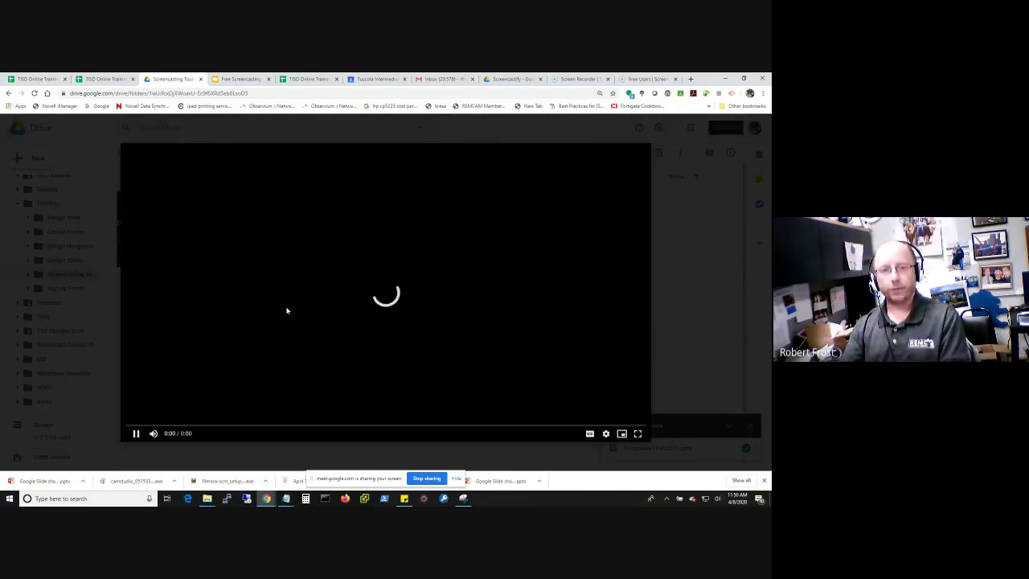
click(136, 434)
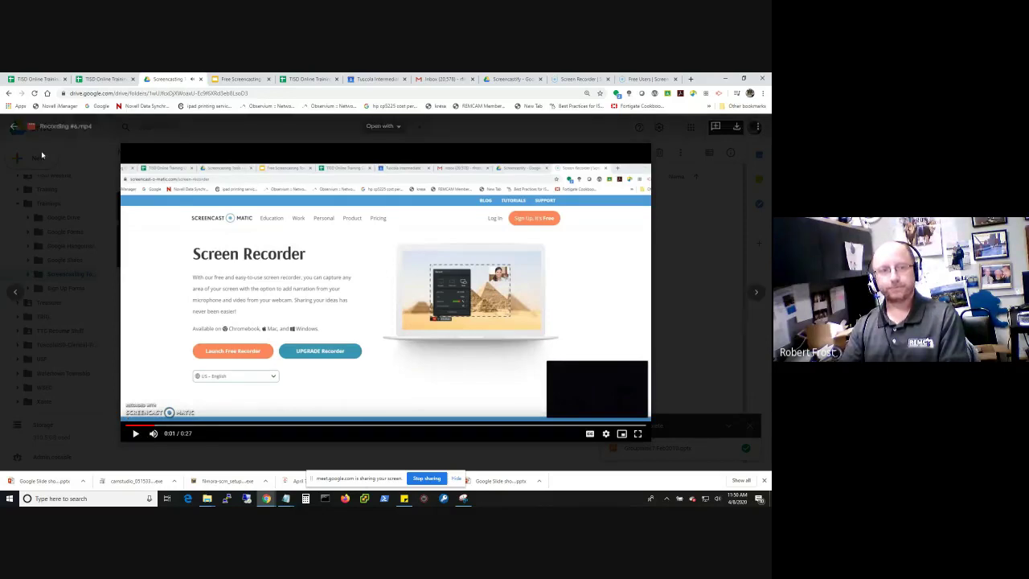
click(11, 126)
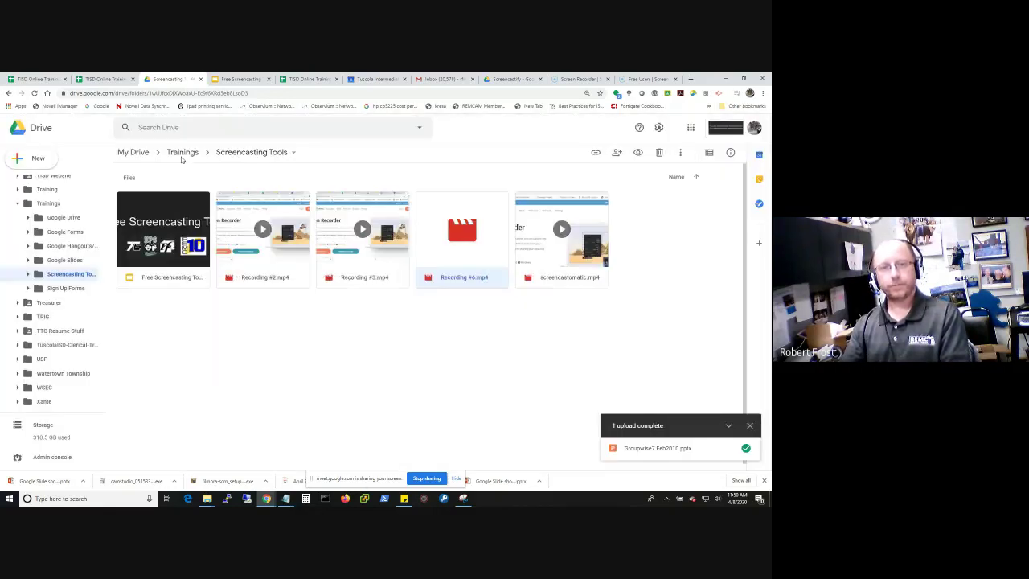
Step: Switch to the Free Screencasting Tools presentation in Google Slides and show slide 9, "Screencast-o-matic, cont."
click(238, 79)
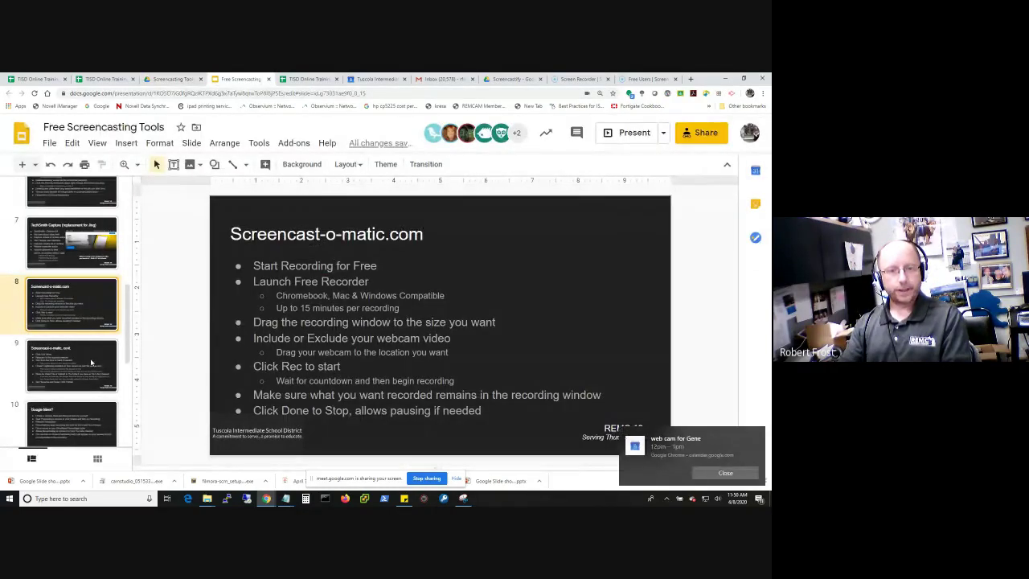
click(91, 364)
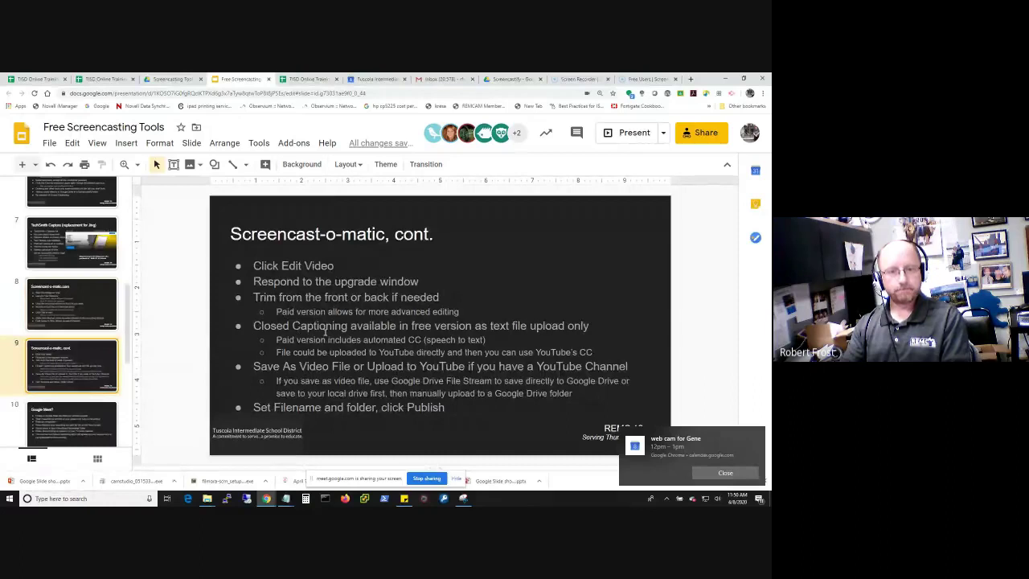